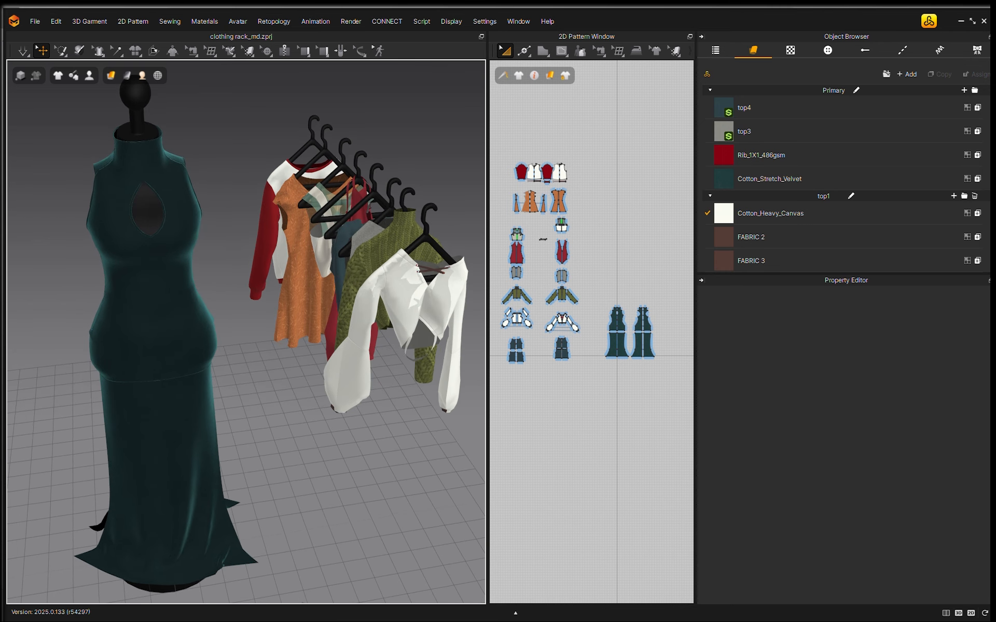
Step: Examine the properties of the velvet dress's front upper panel, including its geometry and mesh settings
click(127, 228)
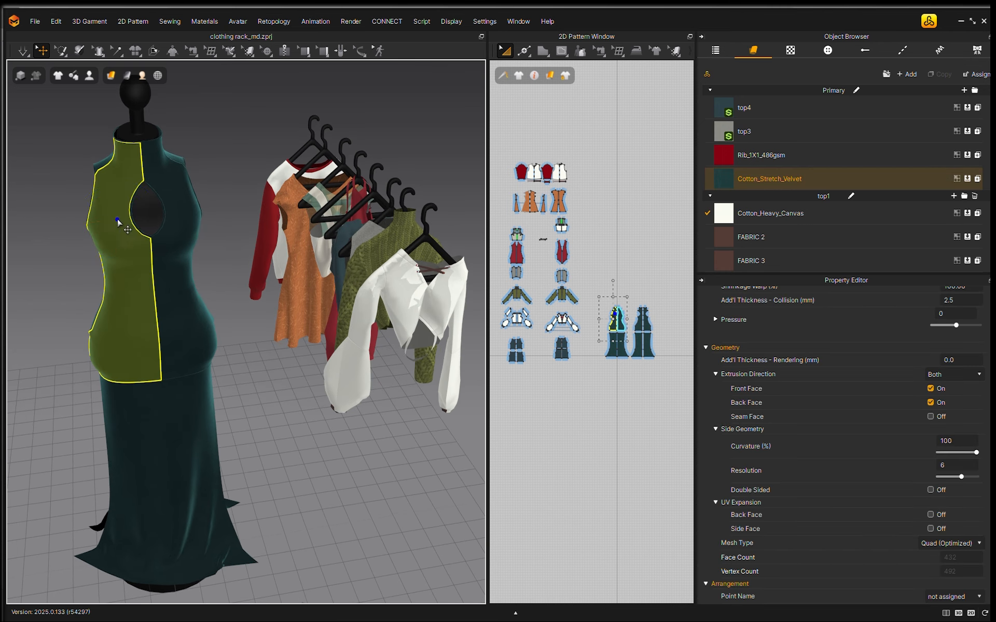
click(272, 322)
click(136, 303)
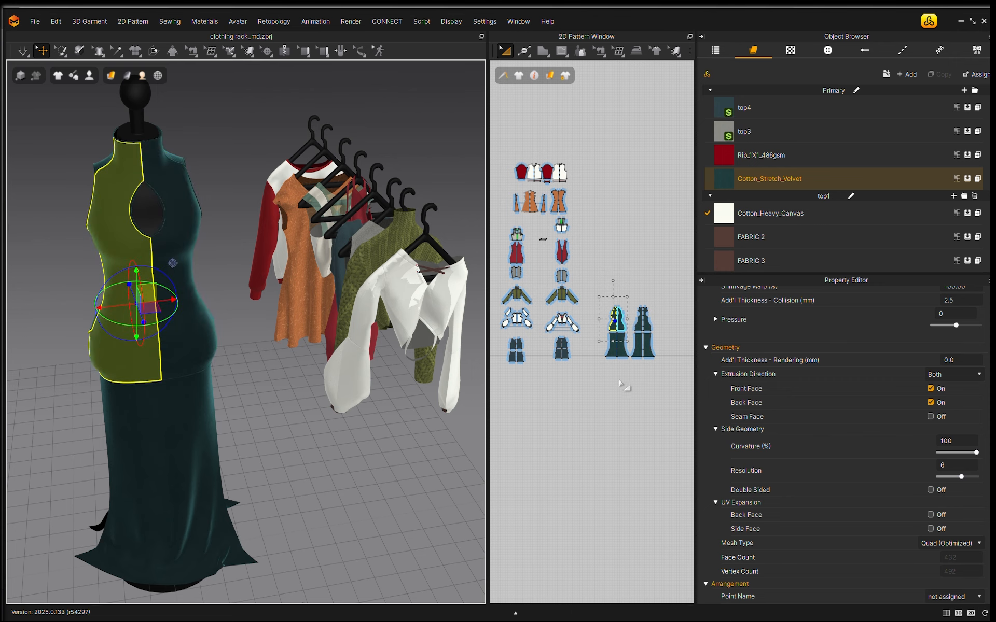
click(643, 369)
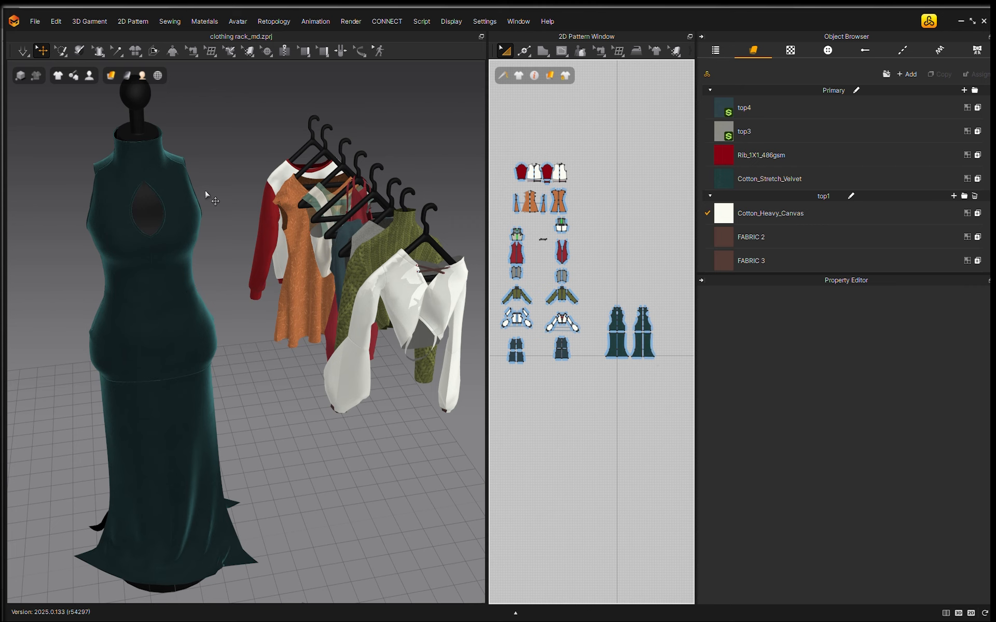
click(182, 187)
click(139, 411)
click(125, 302)
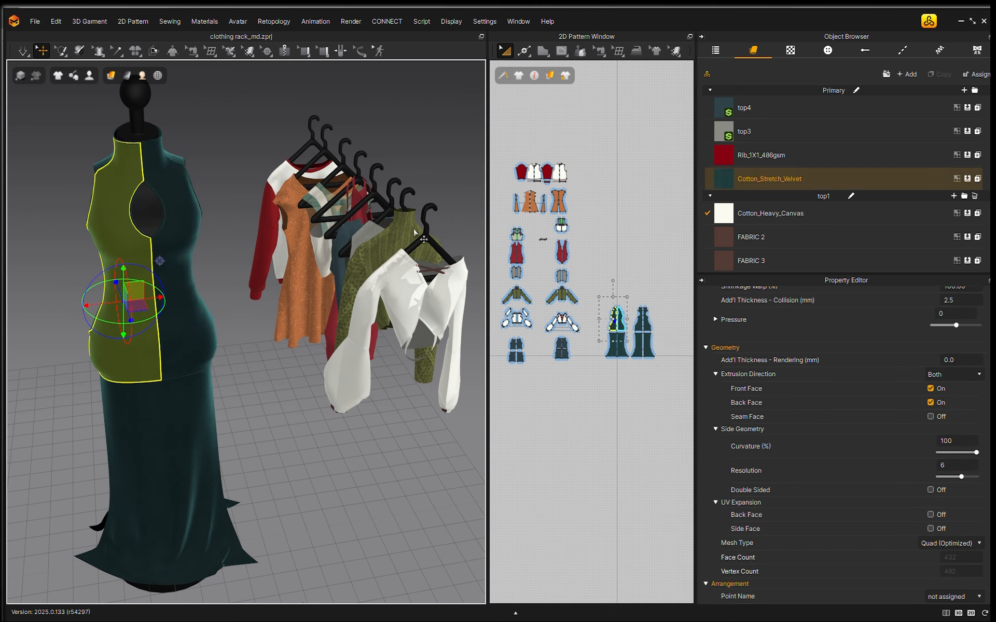
click(611, 427)
Step: Set the mesh type of all garment patterns to Quad (Optimized)
drag(498, 162, 675, 404)
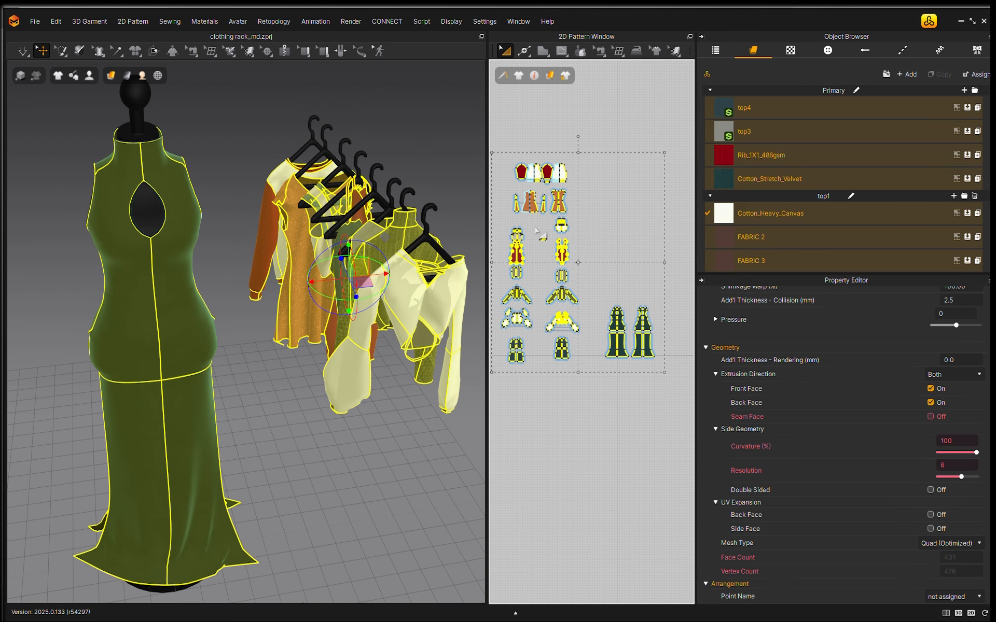
scroll(917, 376, up, 5)
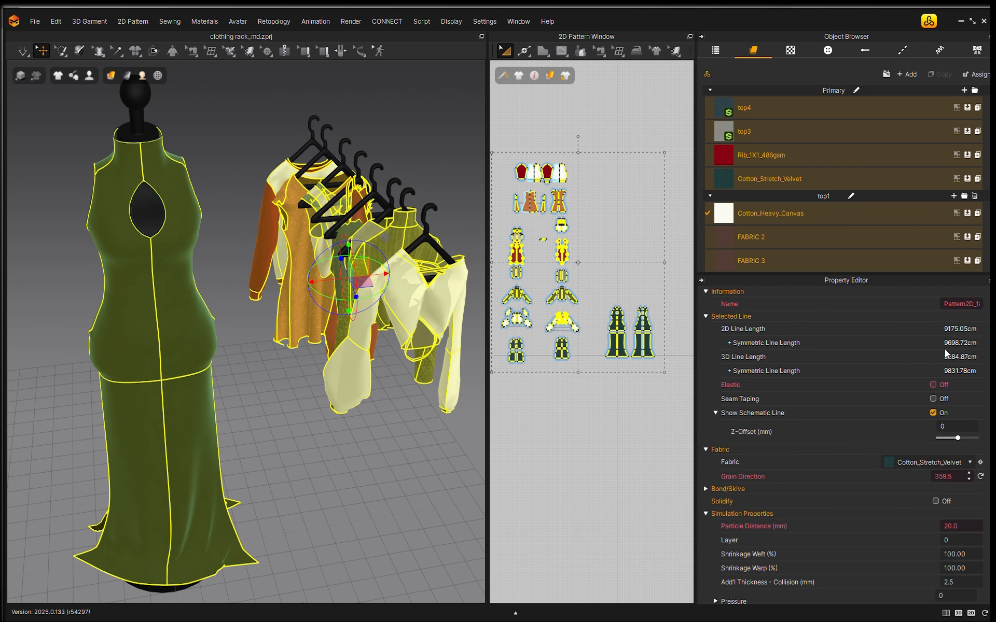
scroll(946, 354, down, 5)
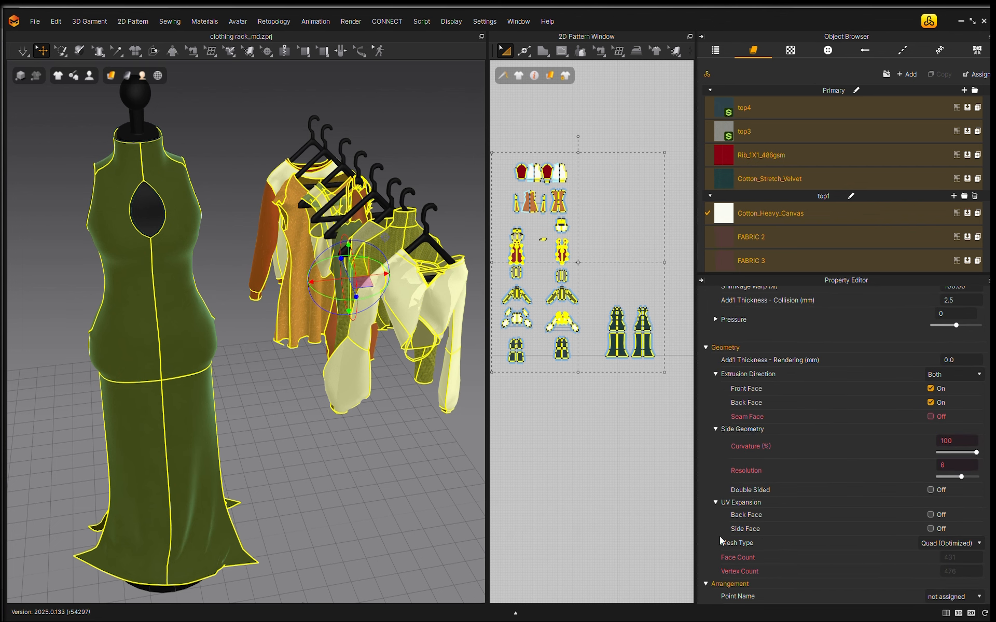
click(978, 542)
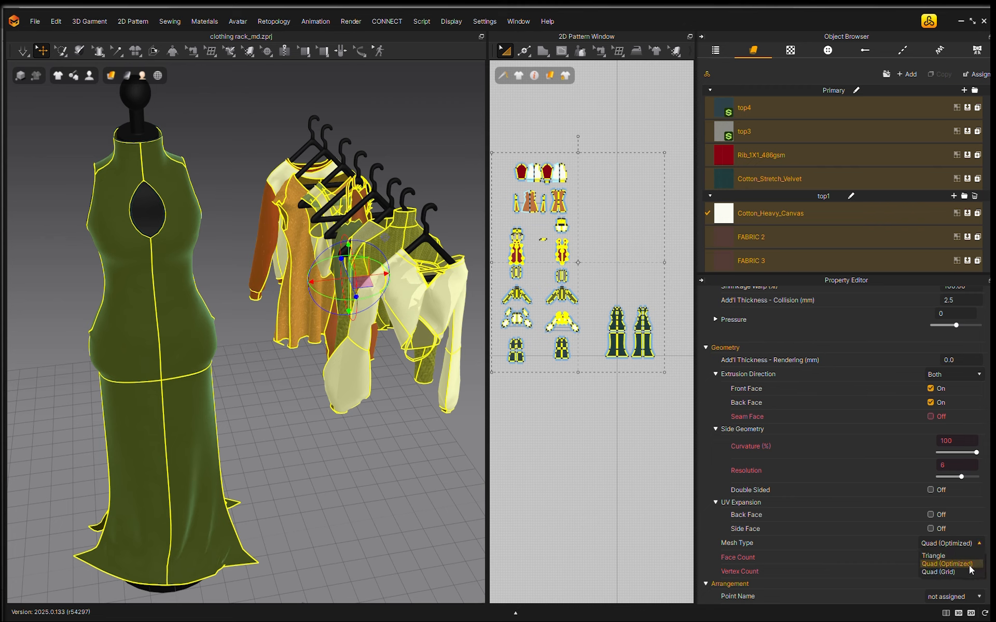
click(964, 565)
click(635, 438)
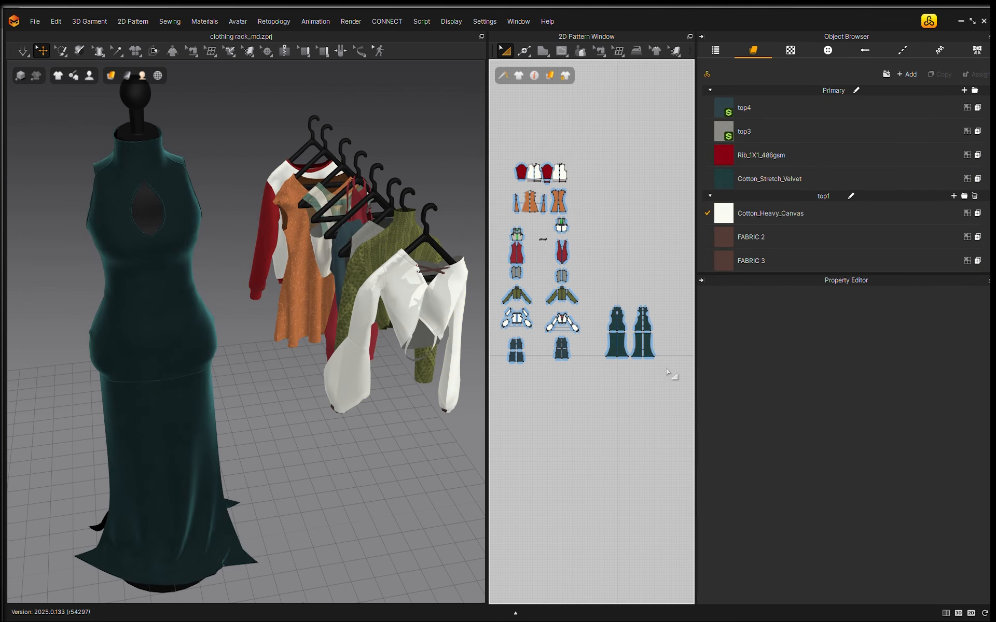
Step: Check the mesh type of the velvet dress patterns and of all garment patterns together
drag(666, 368, 604, 292)
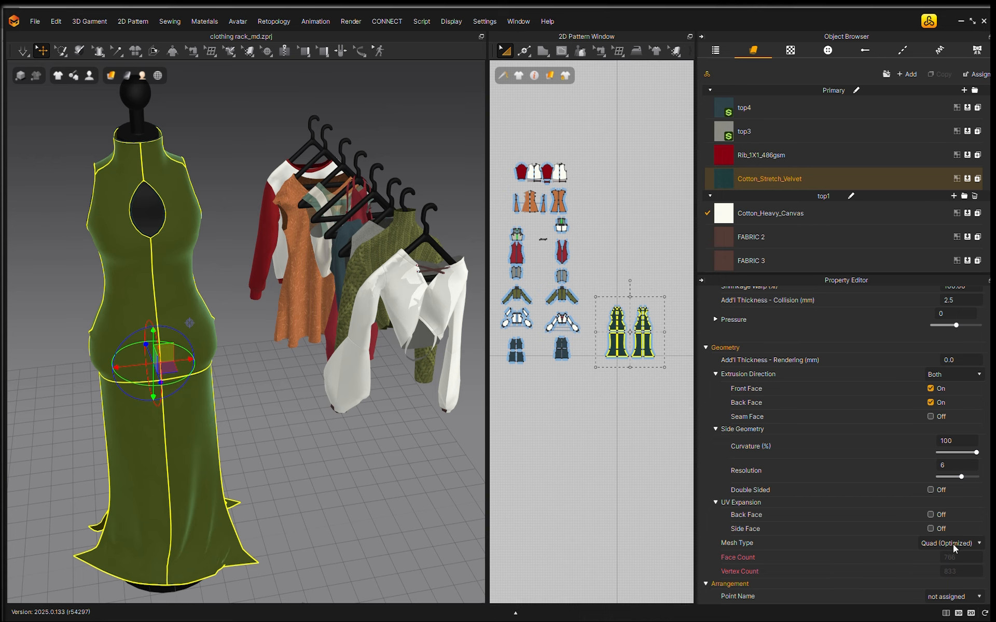
click(607, 423)
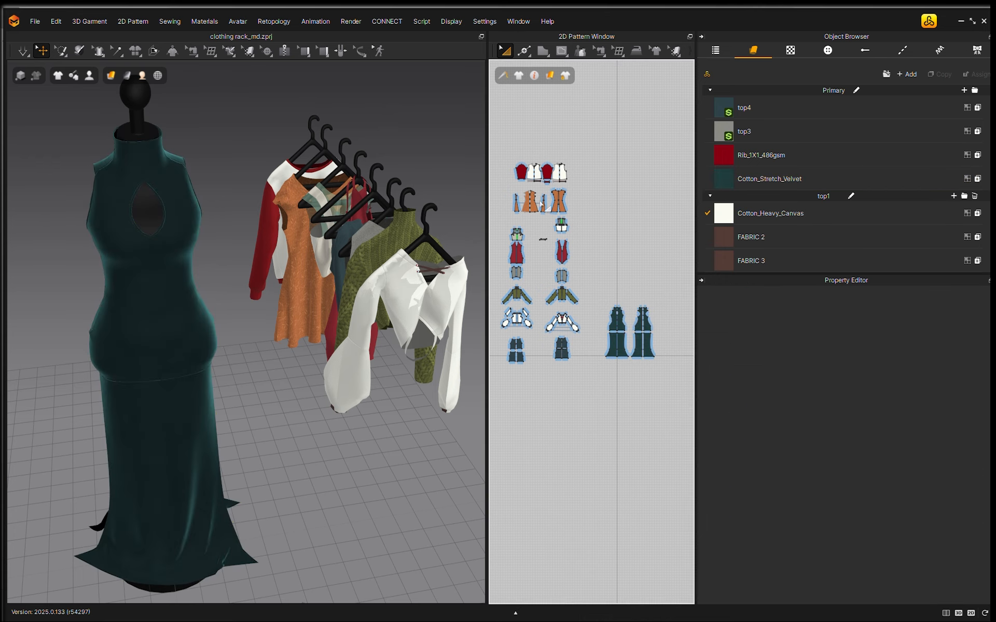
drag(496, 164, 695, 411)
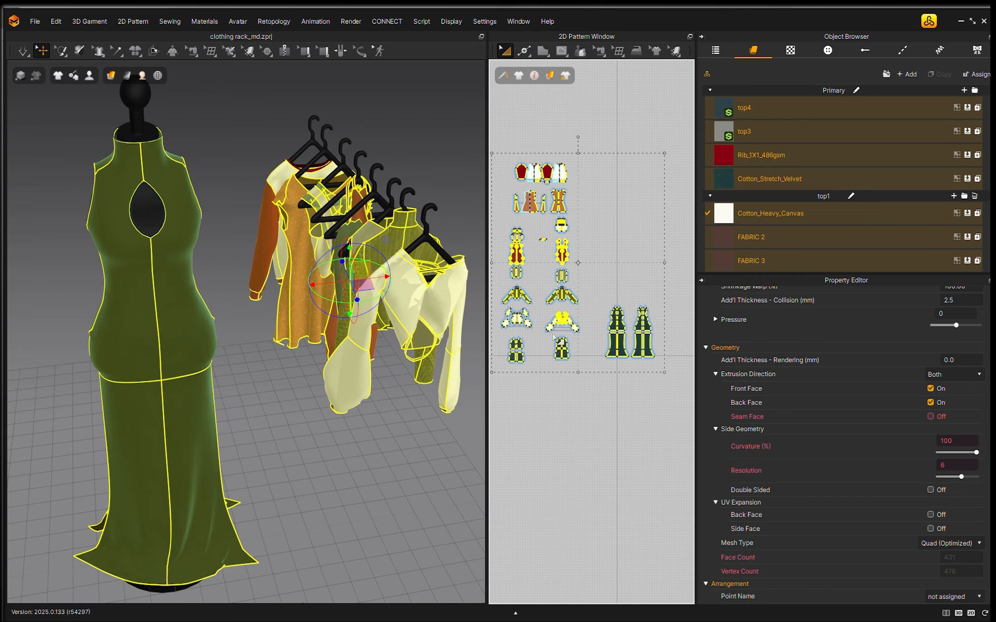
click(590, 403)
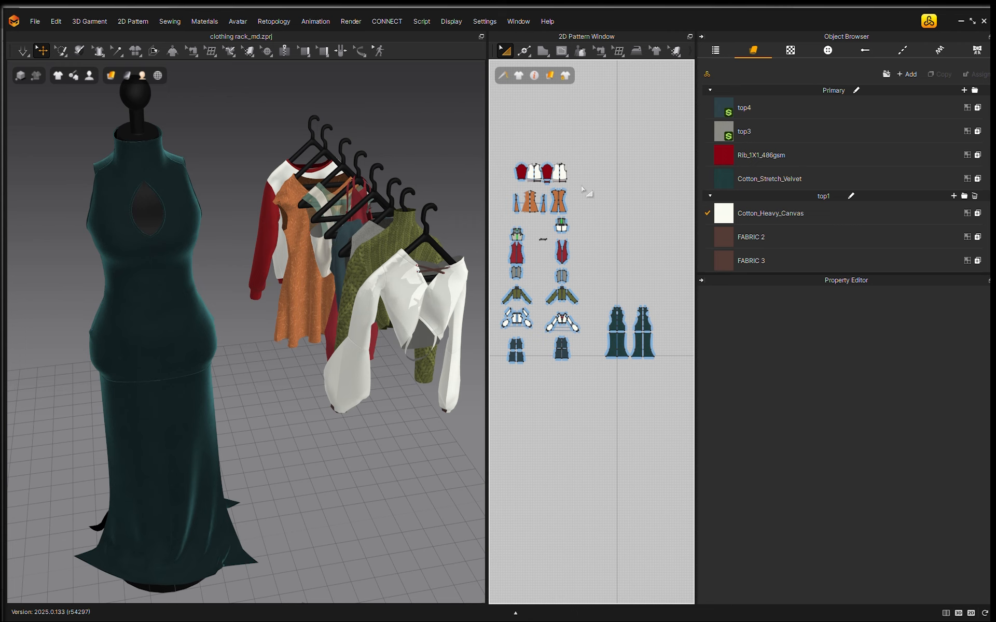
click(185, 309)
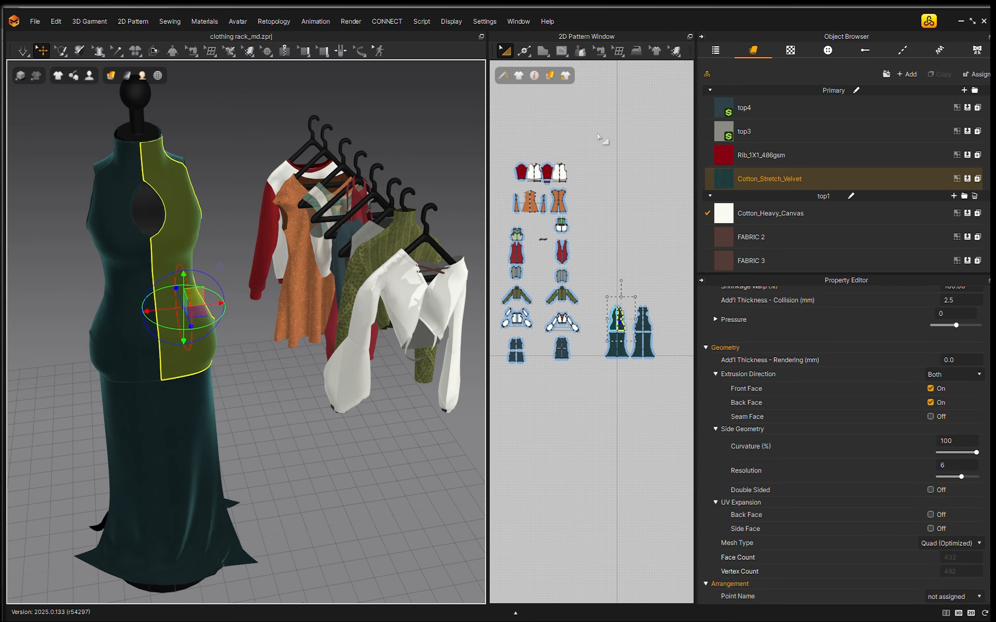
click(606, 186)
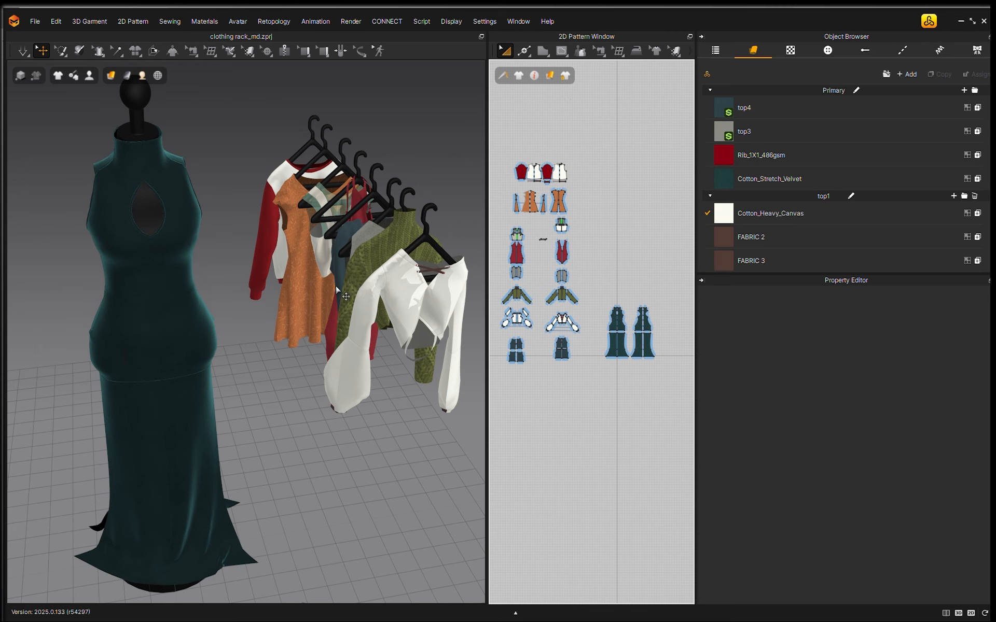
Step: Examine the white top's sleeve and the orange dress's front pattern up close in the 2D pattern layout
click(373, 302)
click(381, 418)
click(355, 345)
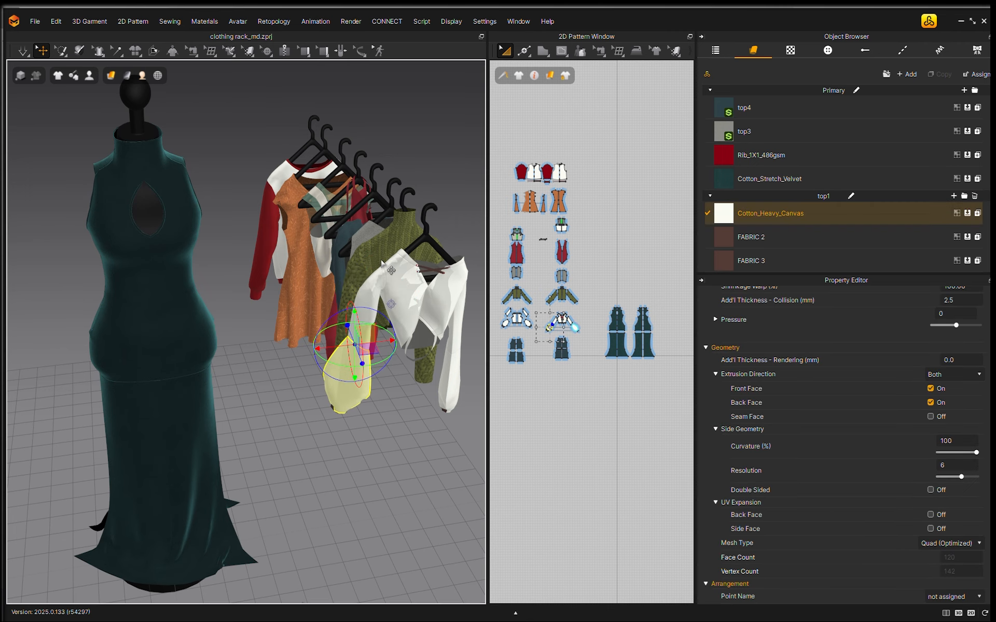
click(405, 274)
click(558, 393)
middle_drag(563, 211, 605, 199)
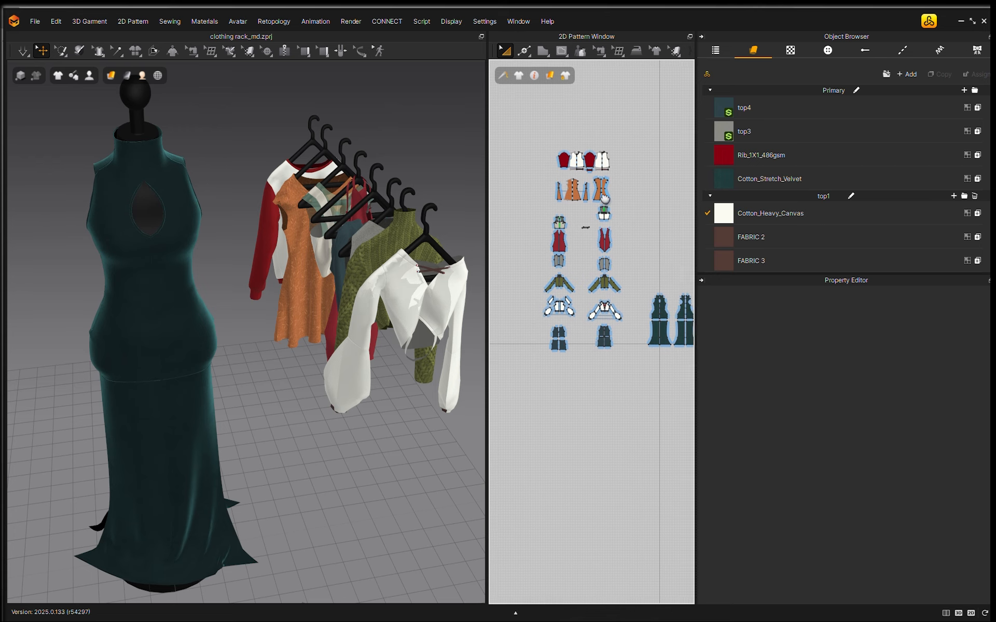
scroll(604, 197, up, 4)
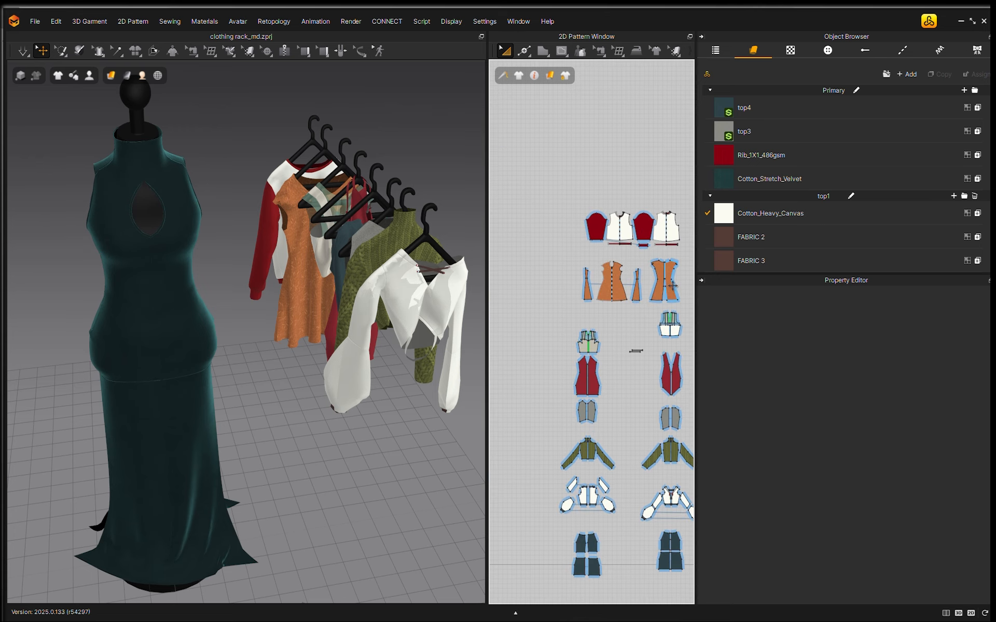
scroll(672, 285, up, 7)
middle_drag(618, 260, 666, 299)
scroll(578, 316, up, 5)
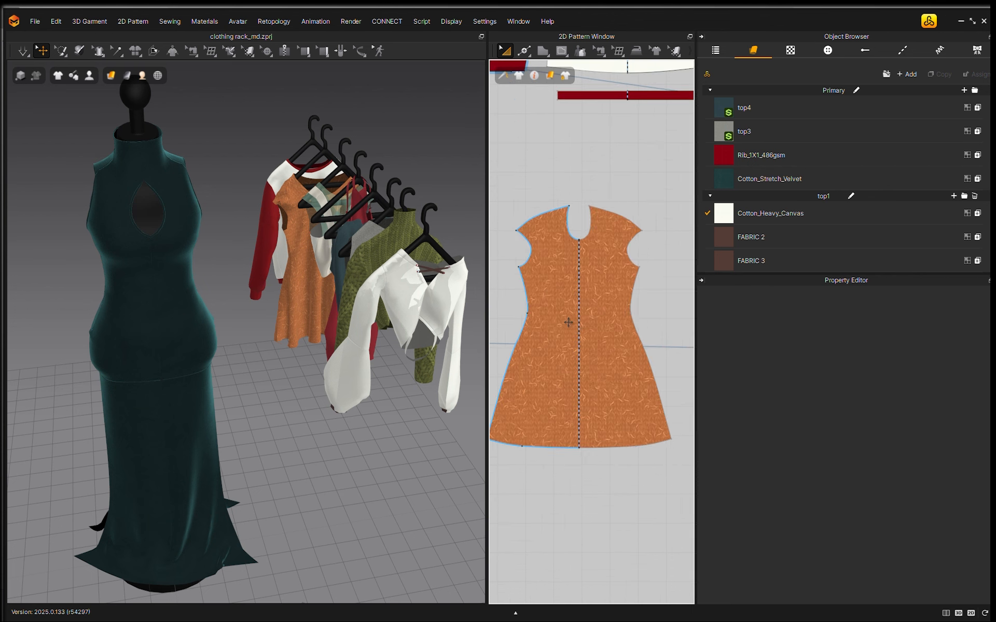
click(568, 323)
click(566, 465)
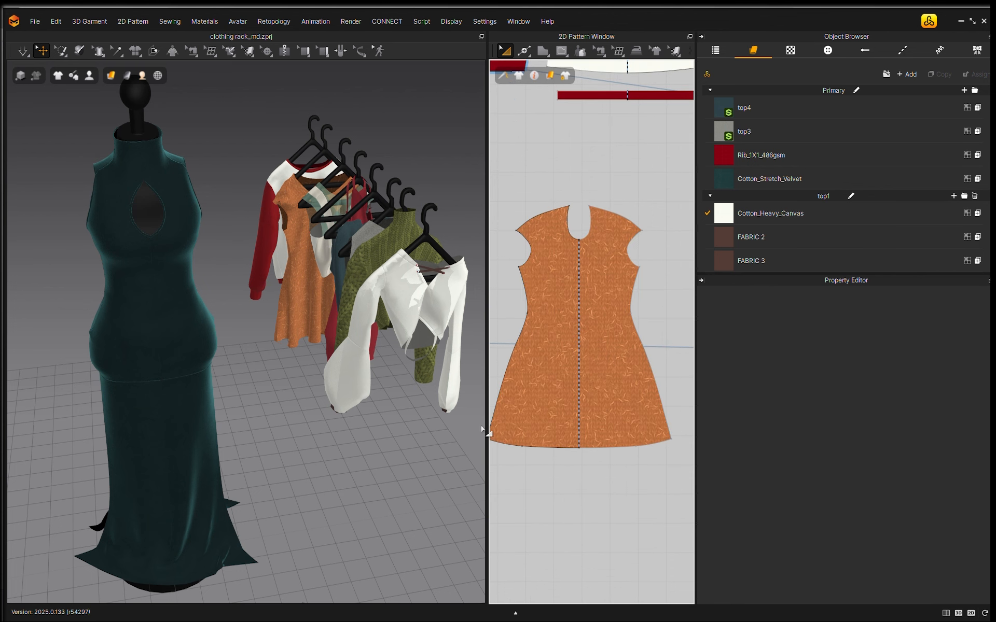
Step: Locate the velvet dress's front upper panel among the 2D patterns and examine the dress's pattern pieces
click(163, 327)
scroll(637, 456, down, 10)
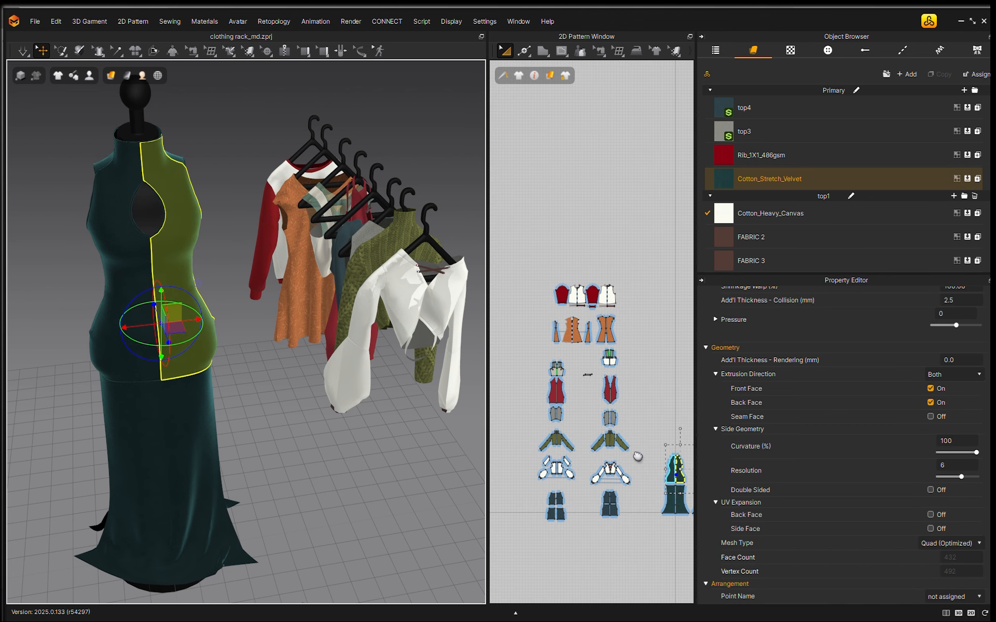
middle_drag(638, 456, 498, 305)
scroll(529, 290, down, 3)
scroll(540, 290, up, 11)
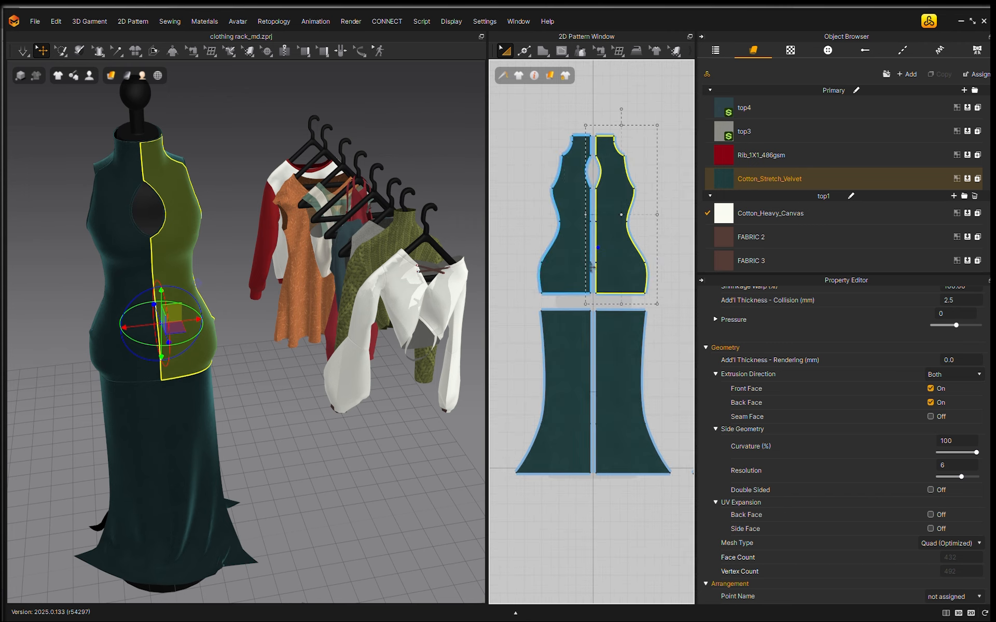
click(541, 294)
scroll(552, 294, down, 6)
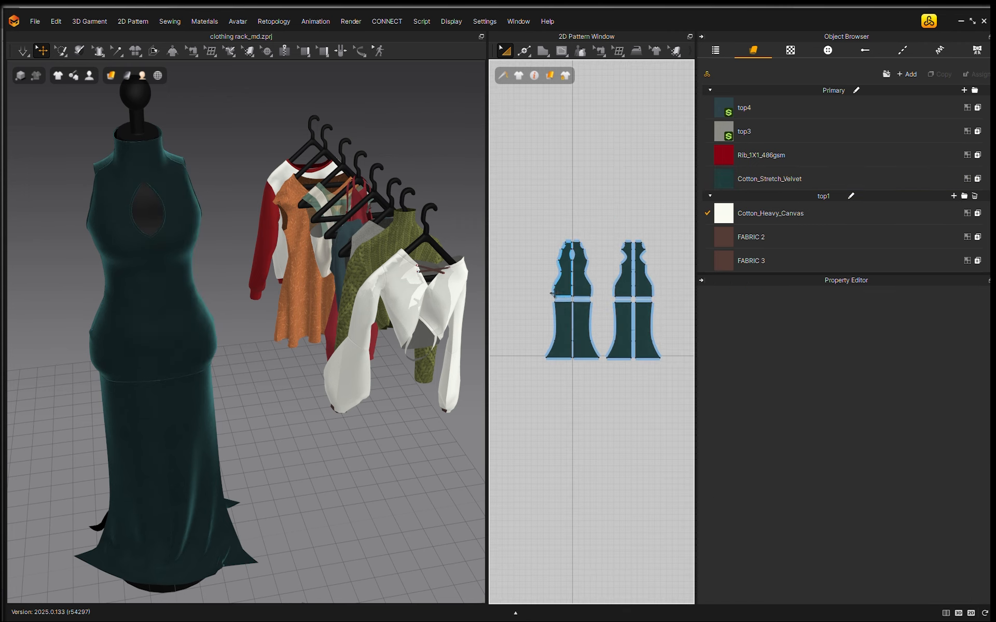
scroll(502, 278, down, 6)
scroll(612, 254, up, 2)
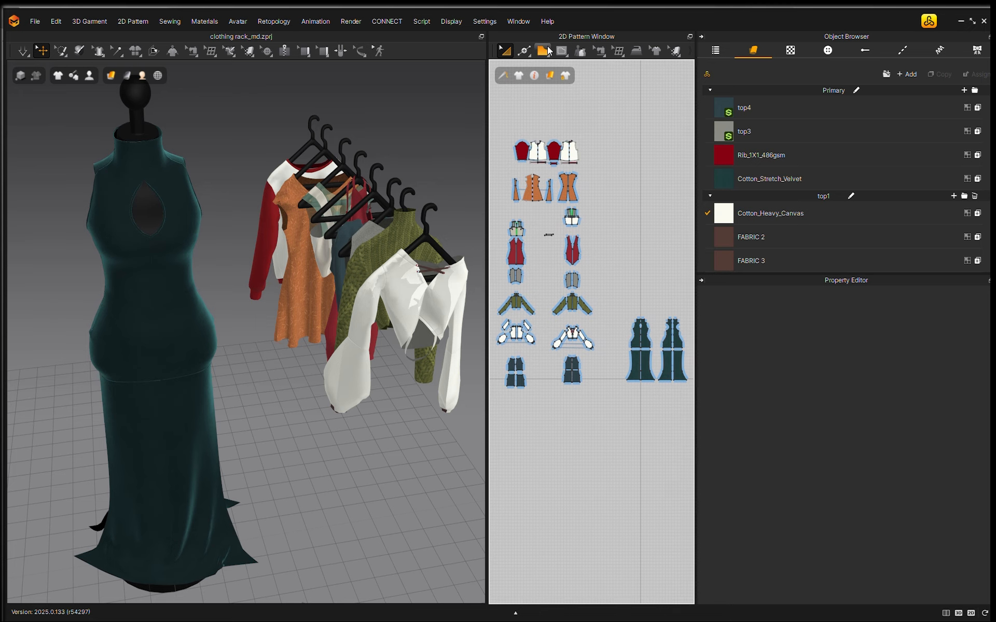
Step: Open the UV Editor to examine how the garments' UVs are laid out across the tiles, and close it again
click(509, 23)
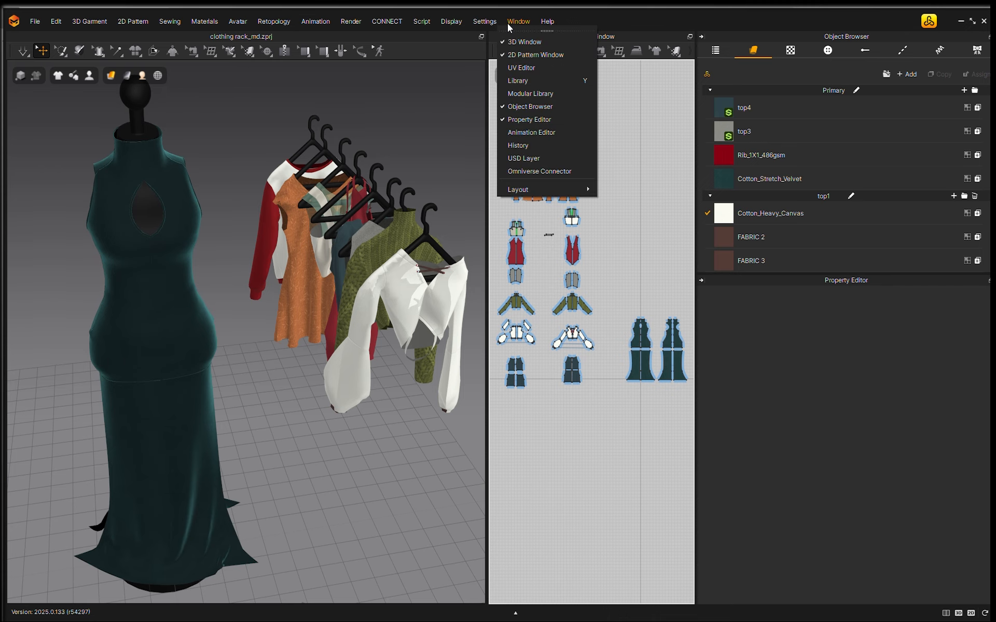
click(522, 72)
scroll(603, 321, up, 5)
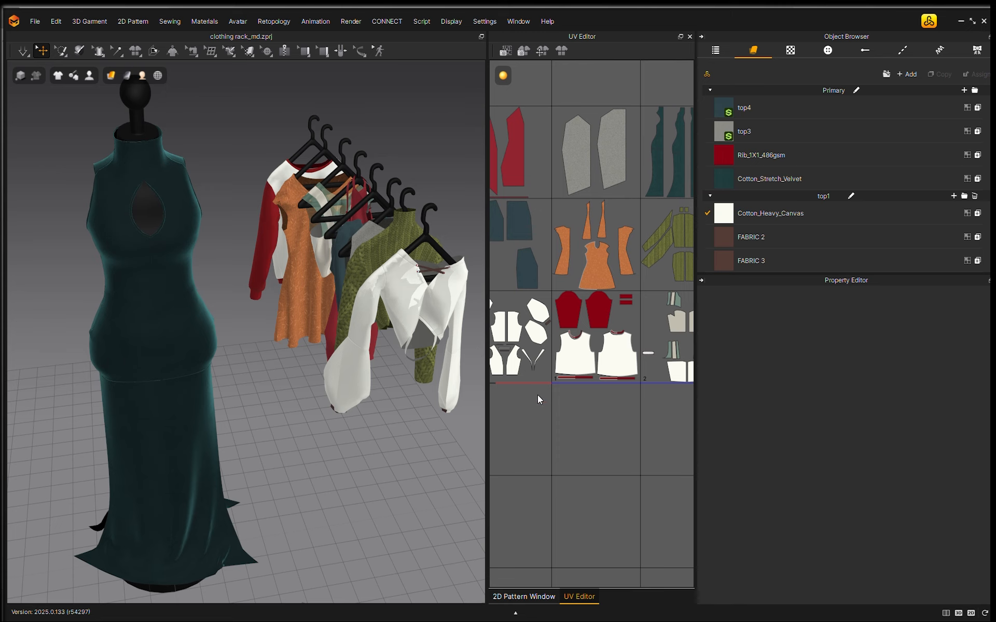
middle_drag(568, 340, 615, 352)
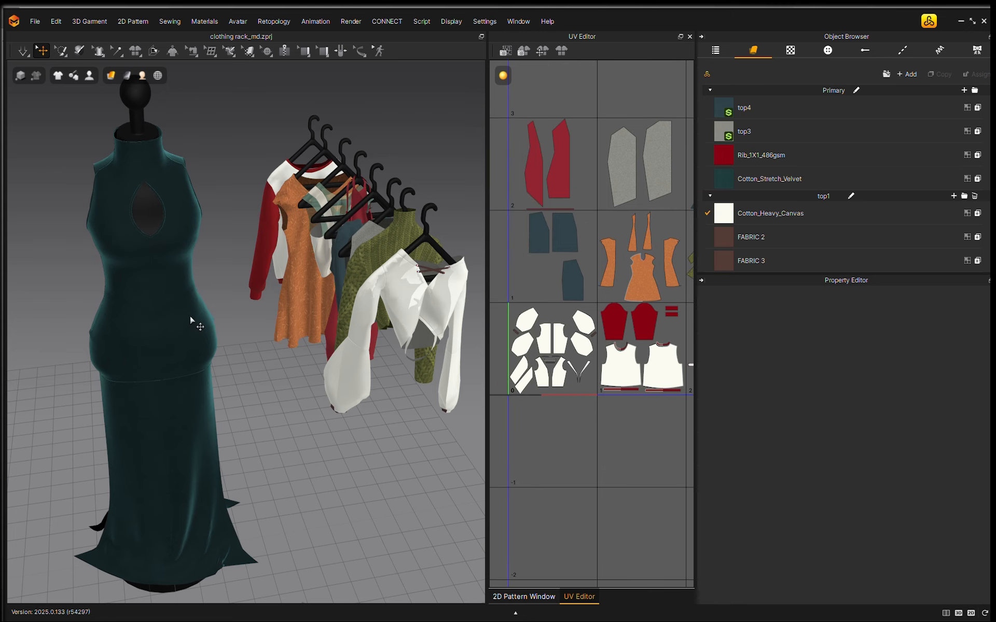
click(130, 316)
click(220, 284)
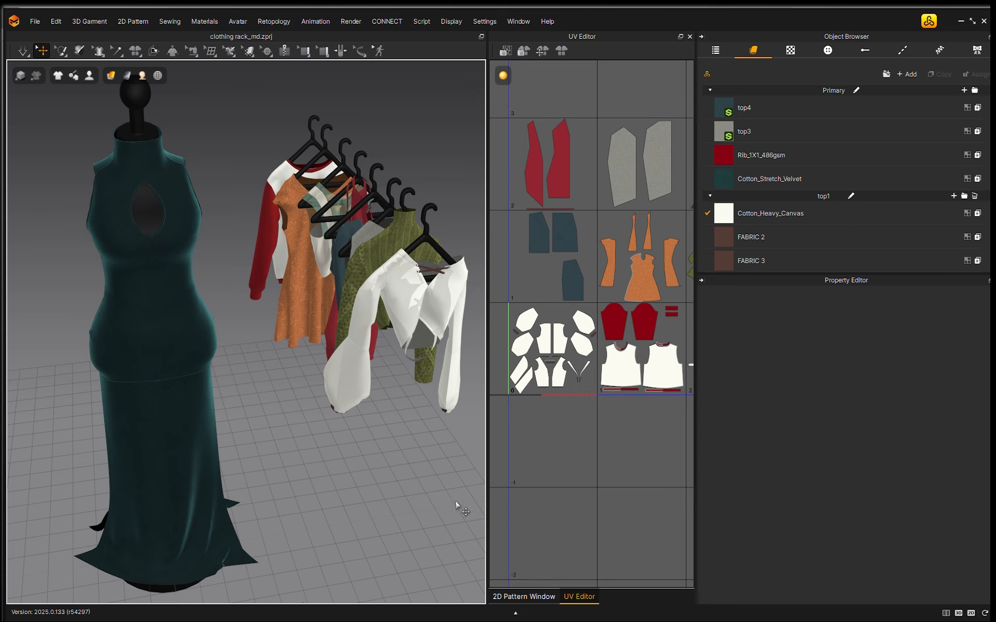
click(518, 21)
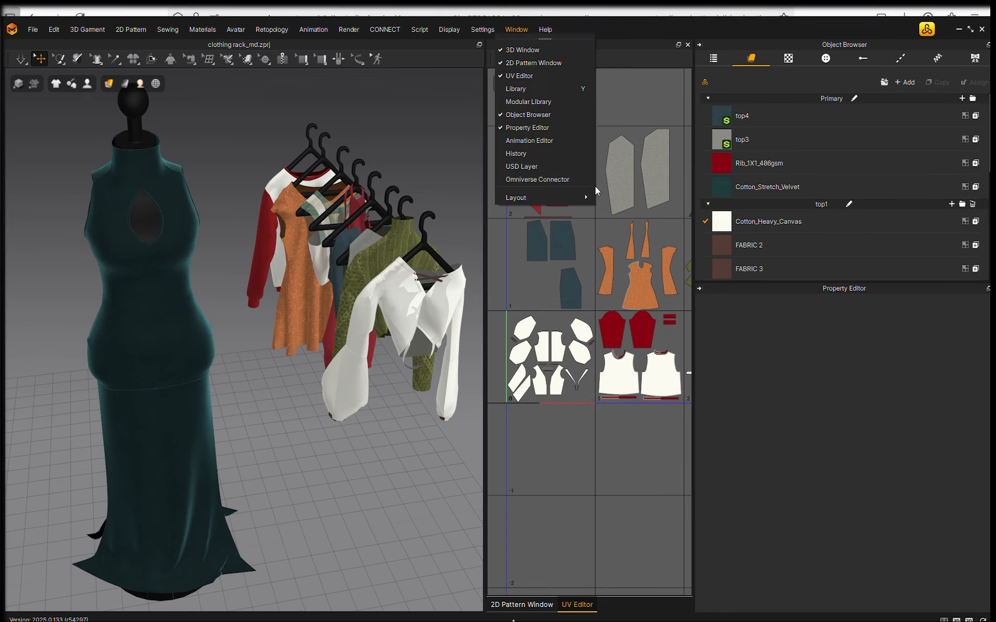
click(521, 76)
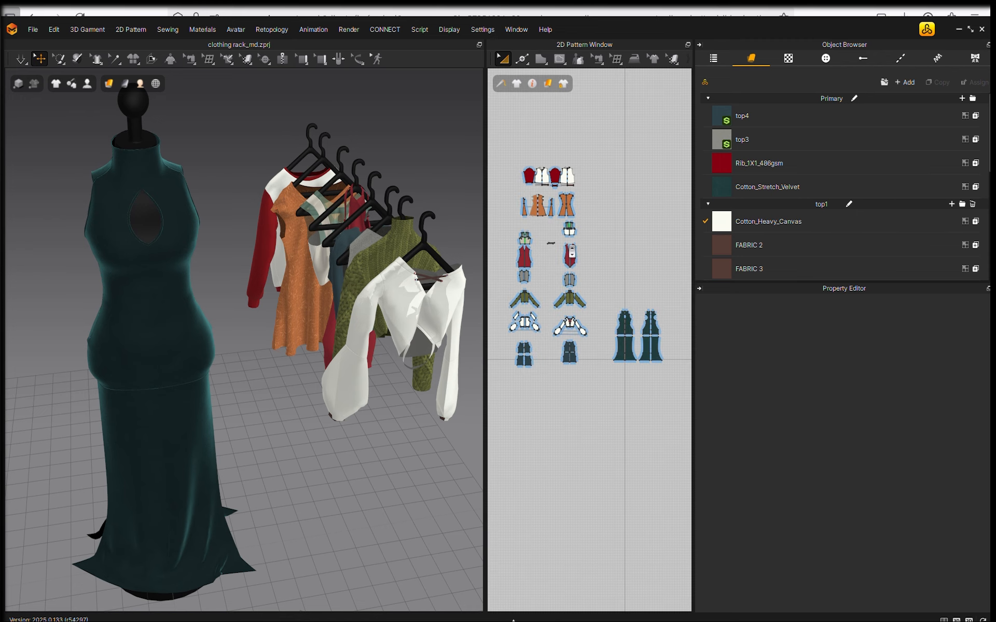
Step: Move all the velvet dress patterns off the mannequin silhouette to beneath the other garments' patterns in the 2D layout
scroll(572, 252, up, 5)
middle_drag(649, 275, 555, 220)
drag(541, 272, 637, 419)
scroll(603, 354, down, 3)
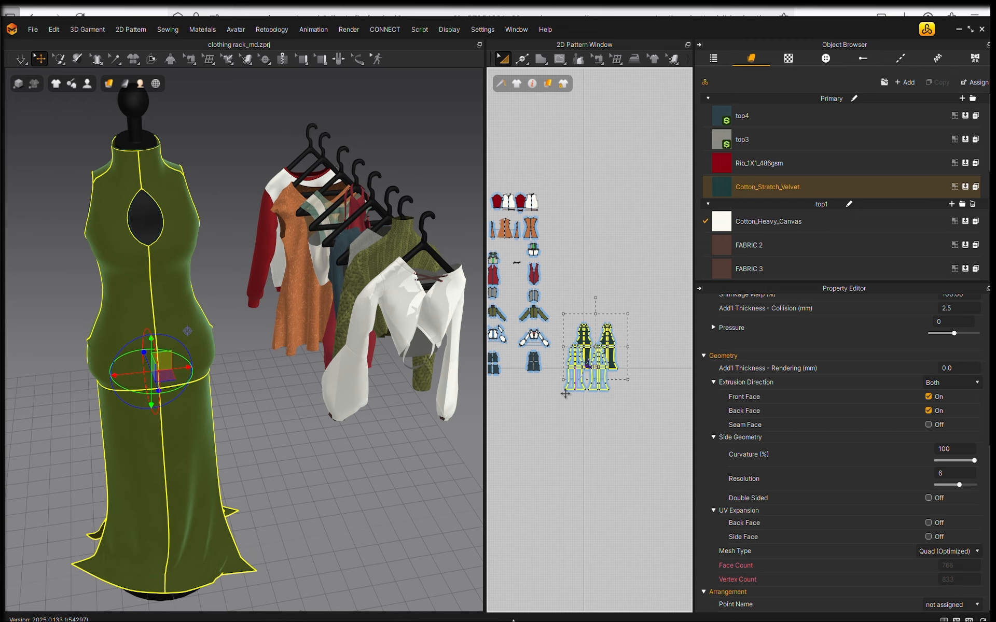
drag(565, 394, 523, 411)
click(540, 315)
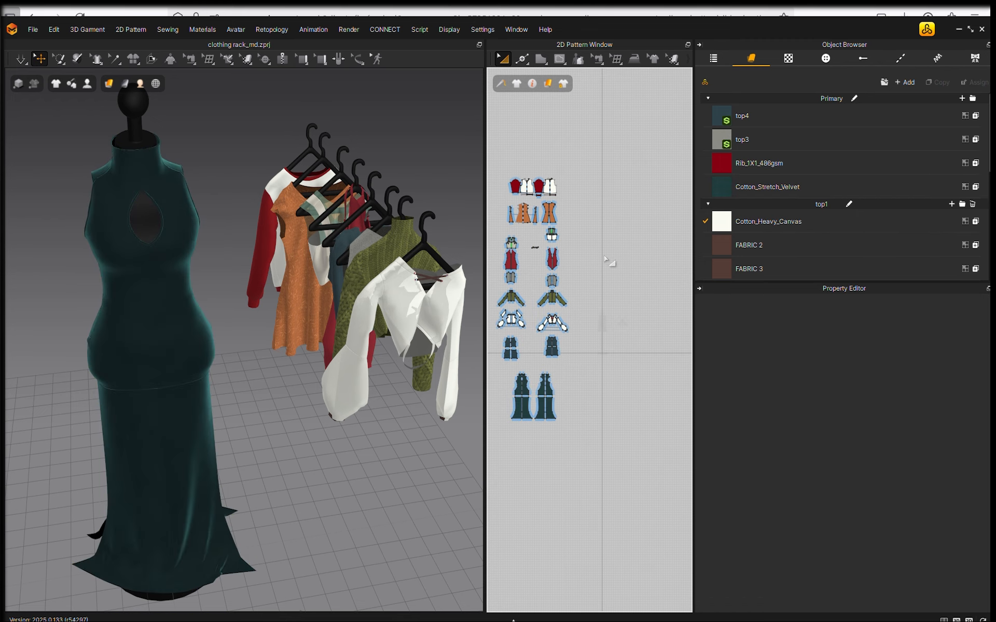
Step: Draw a narrow rectangular pattern, about 16.8 by 75.4, over the mannequin silhouette's torso in the 2D pattern layout
key(h)
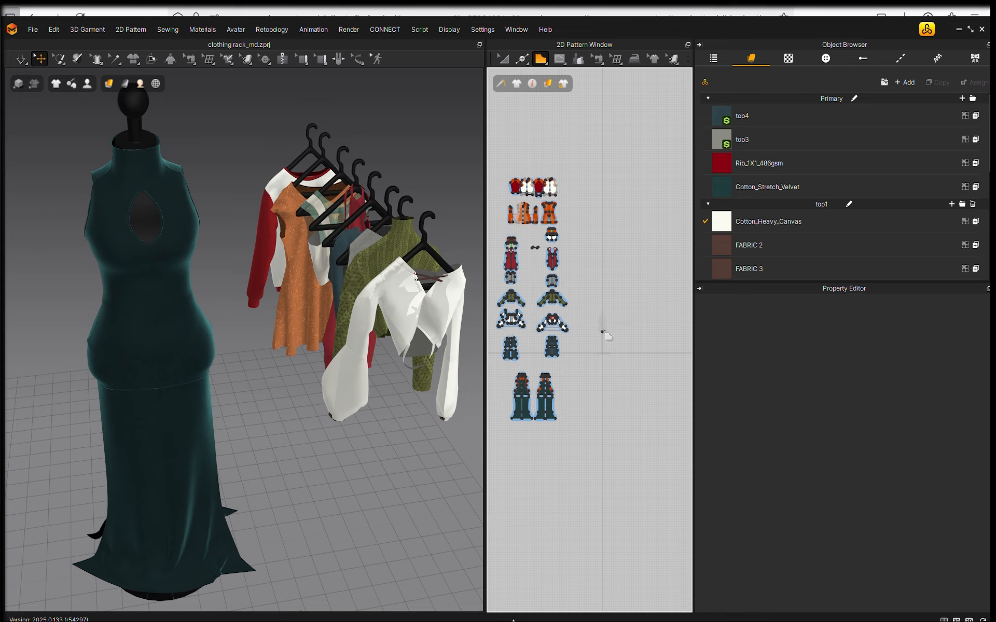
scroll(612, 316, up, 3)
scroll(611, 318, up, 5)
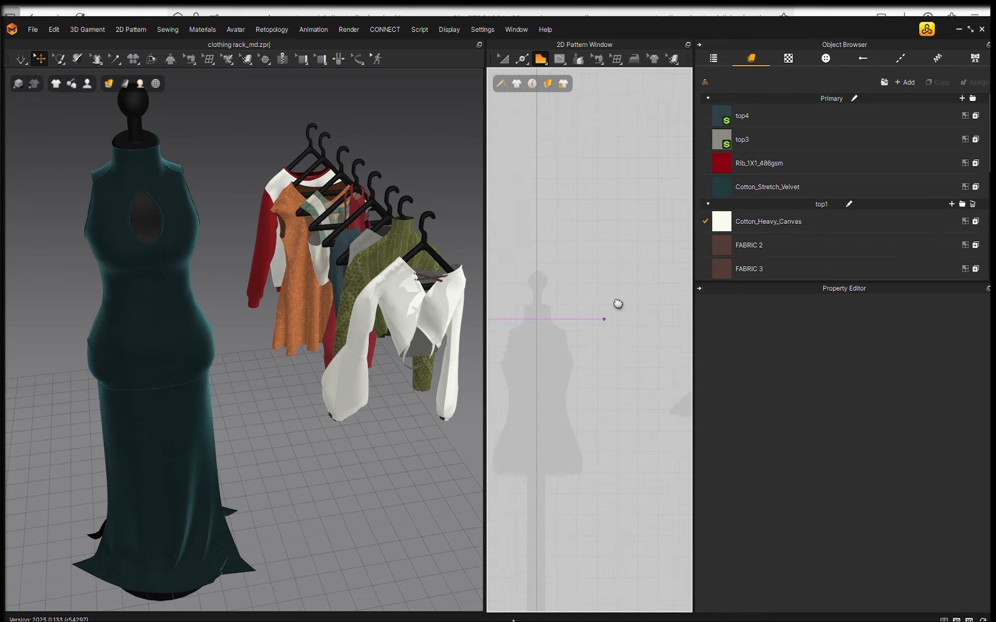
click(564, 261)
click(597, 261)
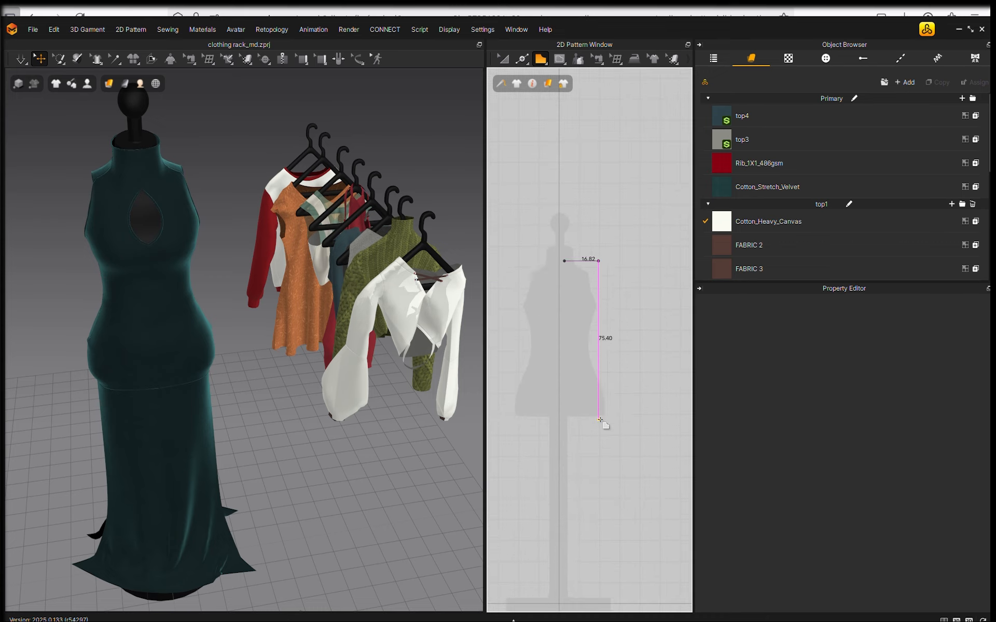
click(598, 419)
click(564, 419)
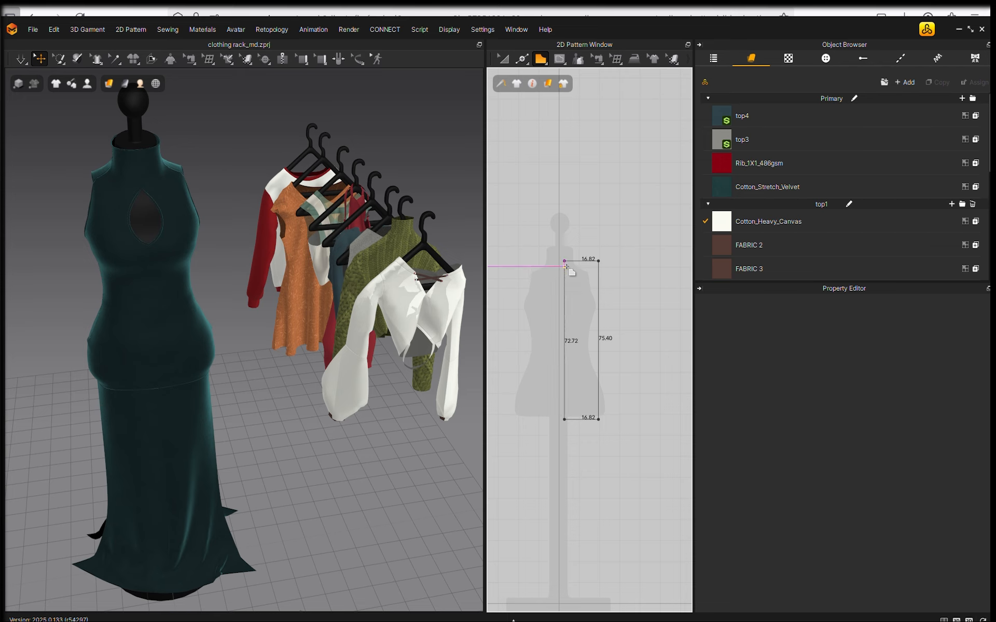
click(566, 266)
click(565, 260)
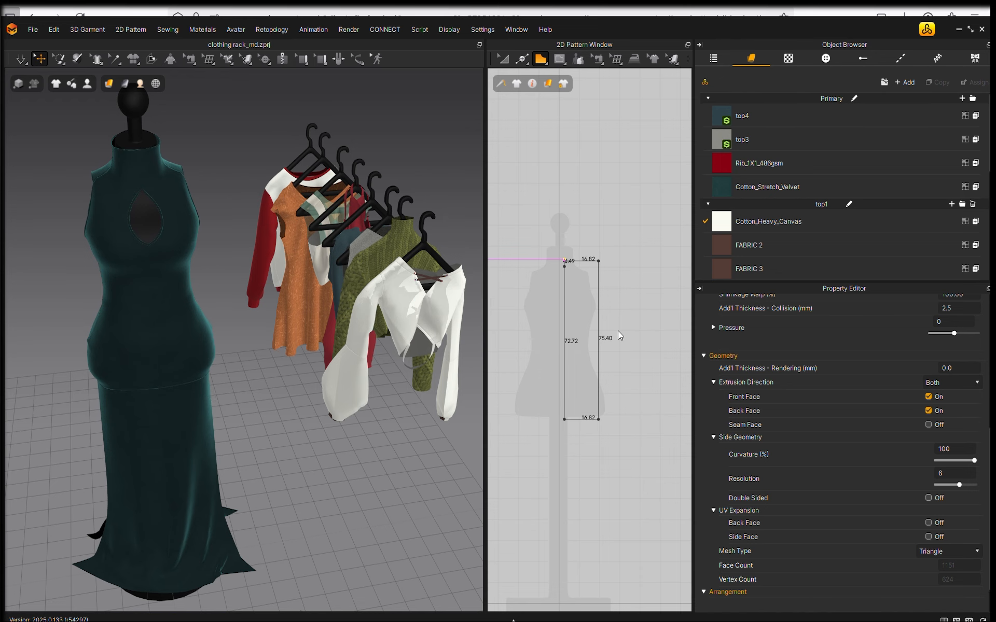
scroll(371, 341, down, 2)
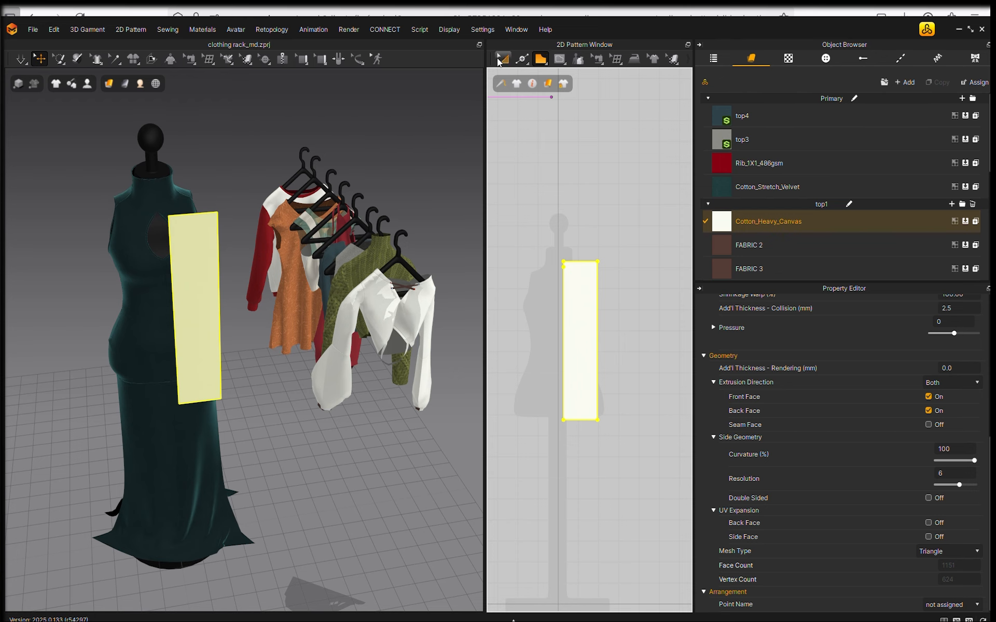
Step: Open the UV Editor and move the new rectangle's UV island off the first tile into the empty tile 3
click(516, 30)
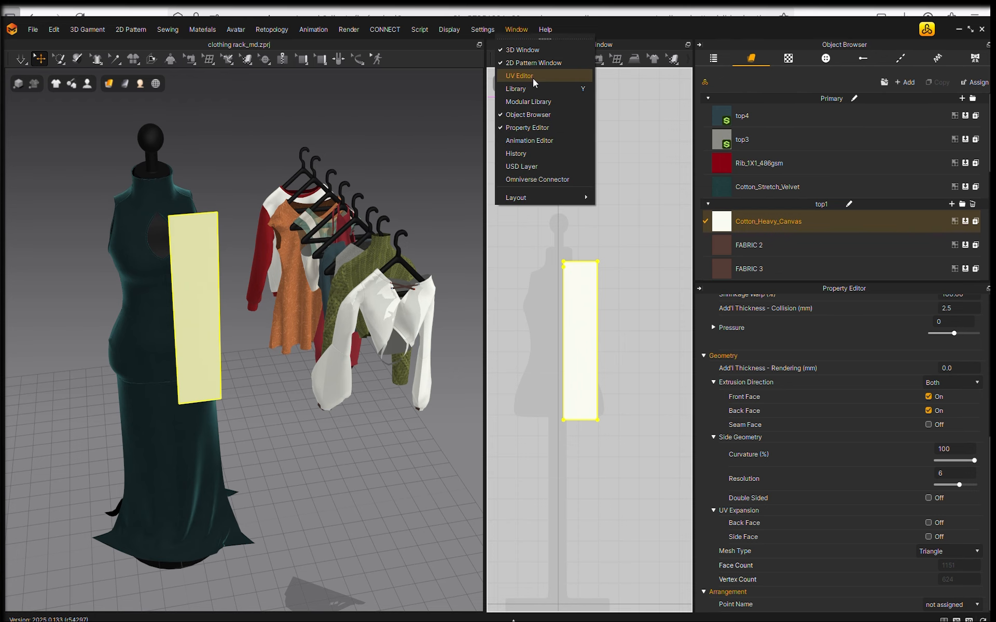
click(518, 73)
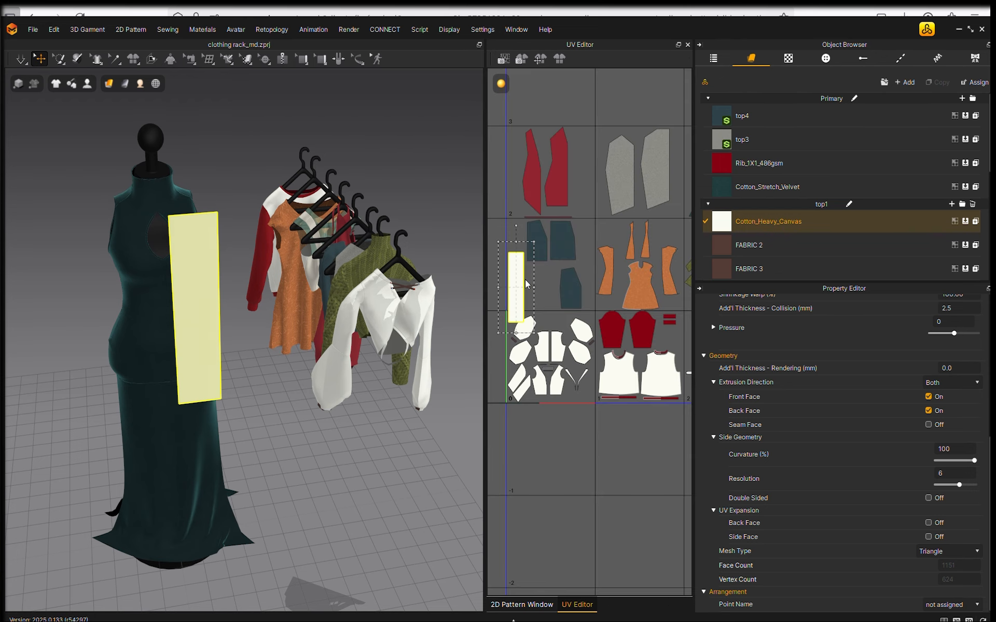
drag(519, 303, 700, 358)
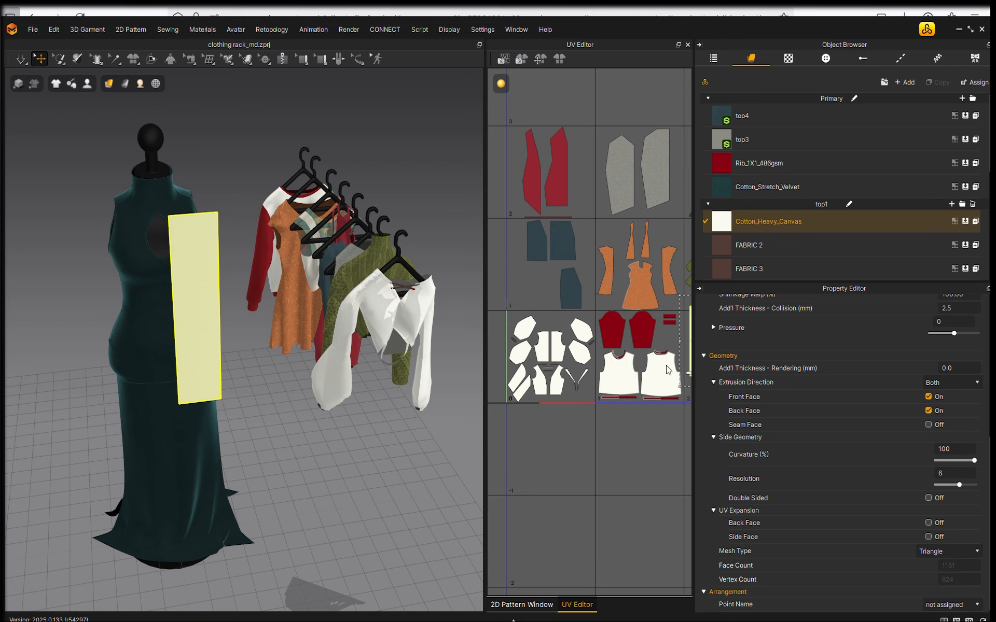
scroll(612, 394, down, 4)
middle_drag(644, 455, 548, 445)
drag(557, 360, 608, 358)
scroll(611, 356, up, 5)
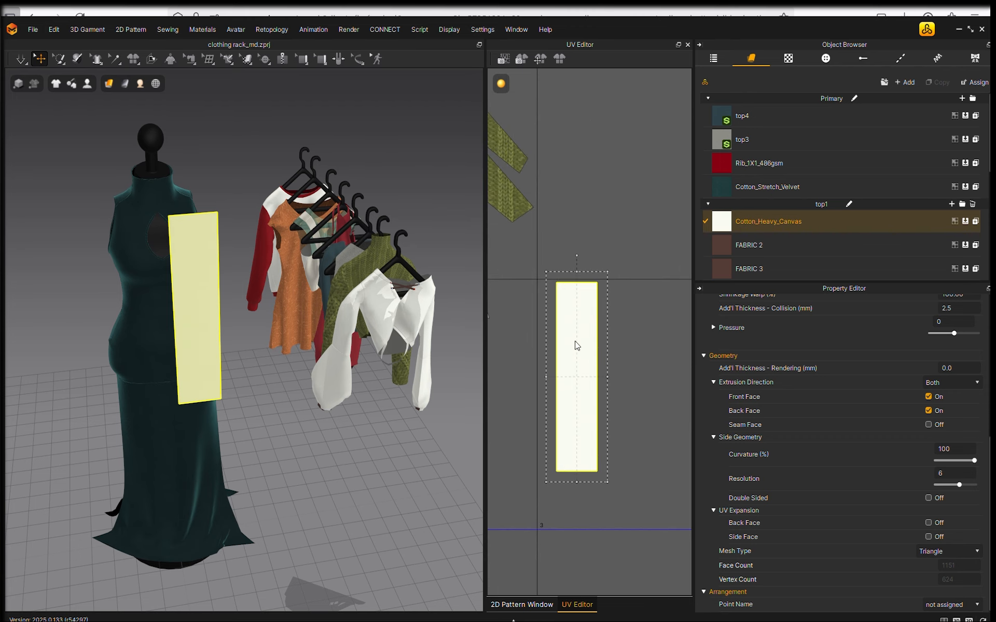
Step: Delete the new rectangular pattern from the UV layout
right_click(576, 343)
click(626, 352)
right_click(583, 358)
click(603, 378)
key(Delete)
scroll(552, 299, down, 5)
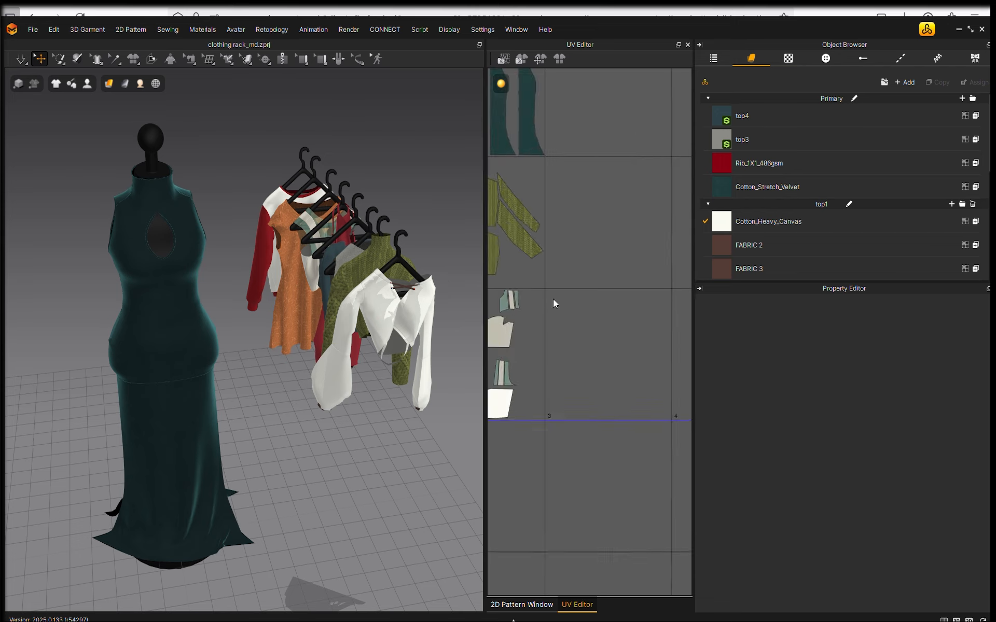
middle_drag(640, 307, 612, 312)
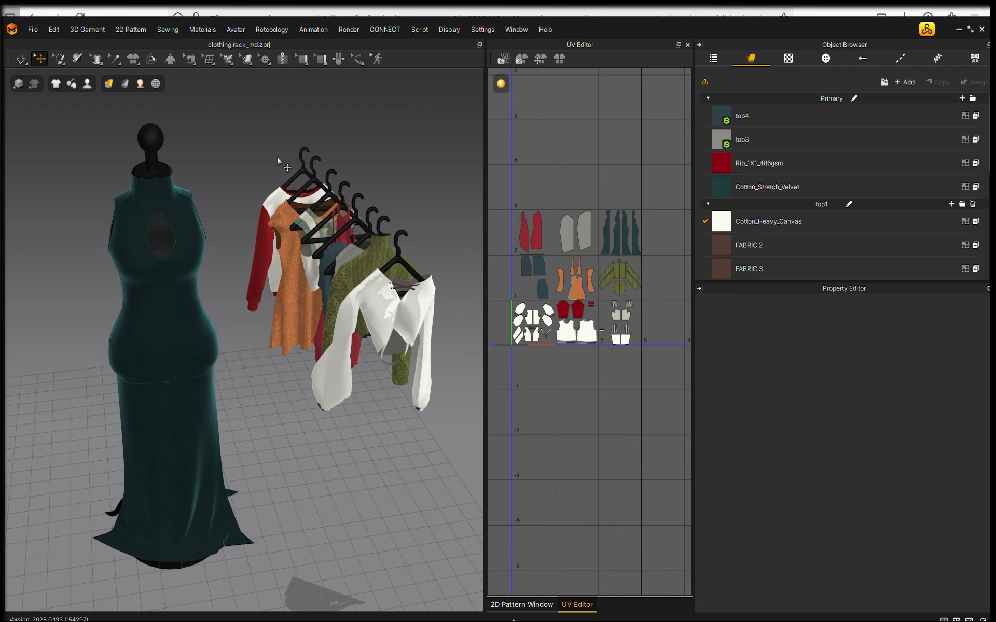
Step: Select the mannequin together with all the clothes hangers in the 3D view
click(151, 139)
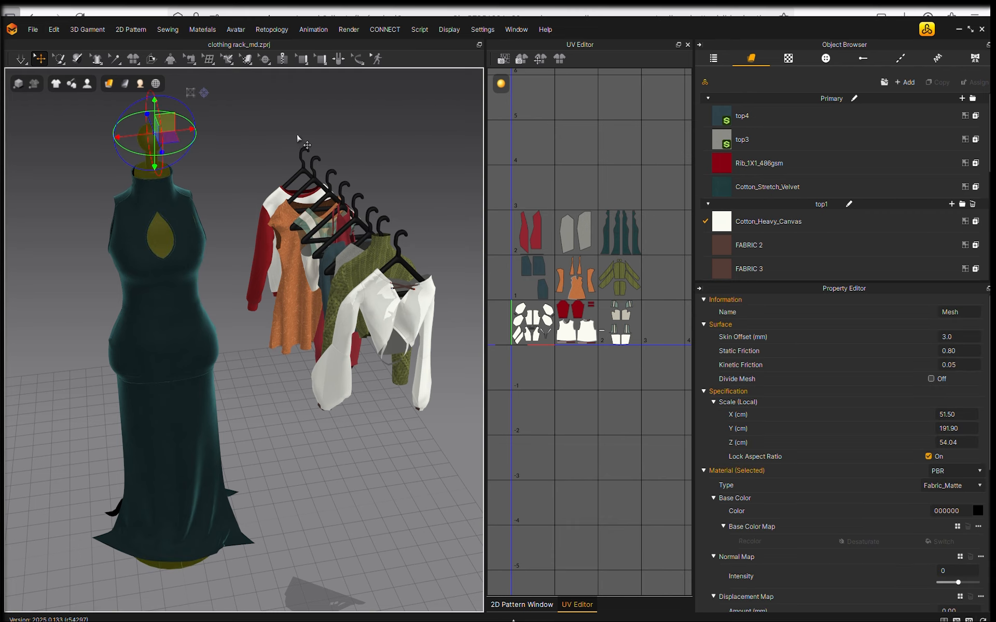
click(306, 152)
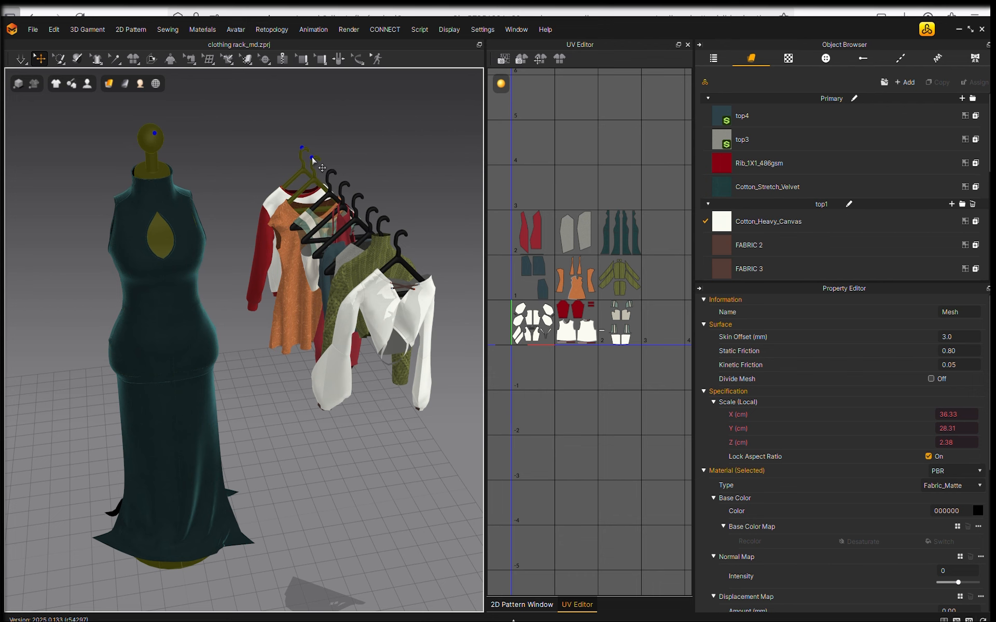
click(342, 181)
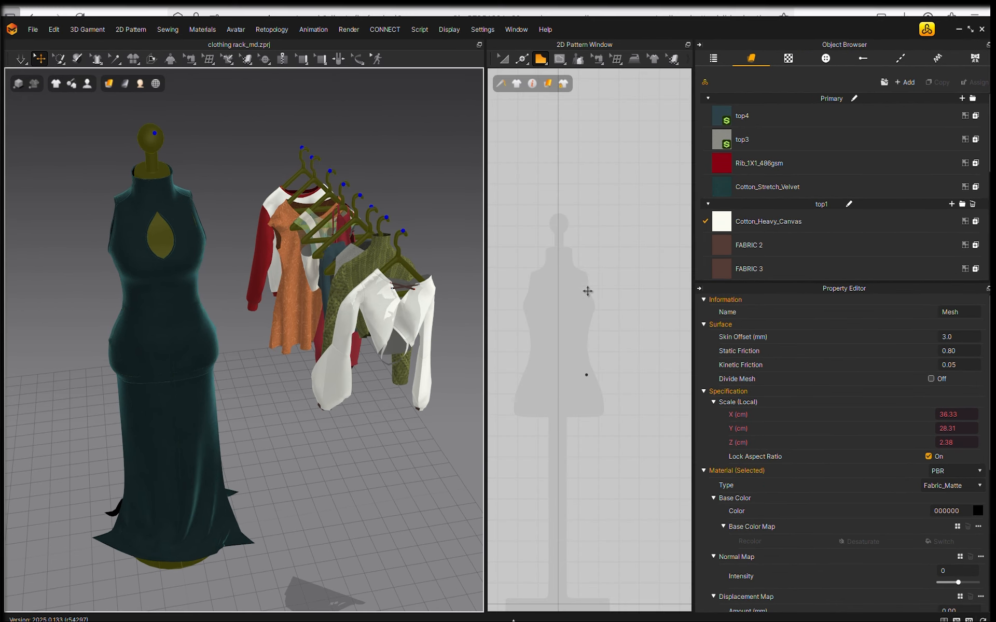
Step: Select all the garment patterns in the 2D layout in addition to the mannequin and hangers
scroll(588, 291, down, 5)
scroll(550, 294, down, 1)
middle_drag(554, 293, 614, 311)
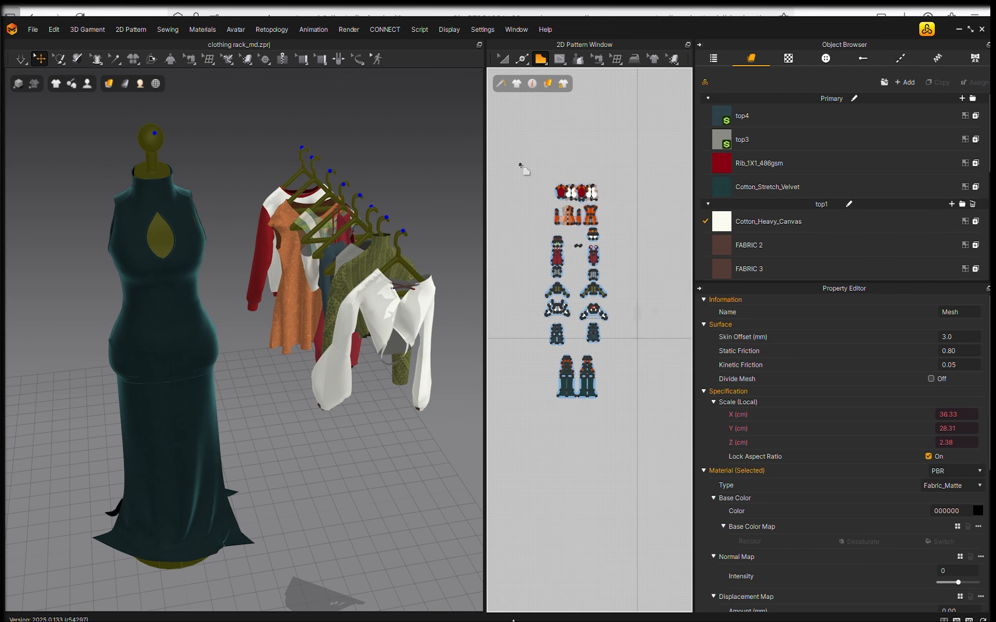
key(a)
drag(521, 167, 656, 435)
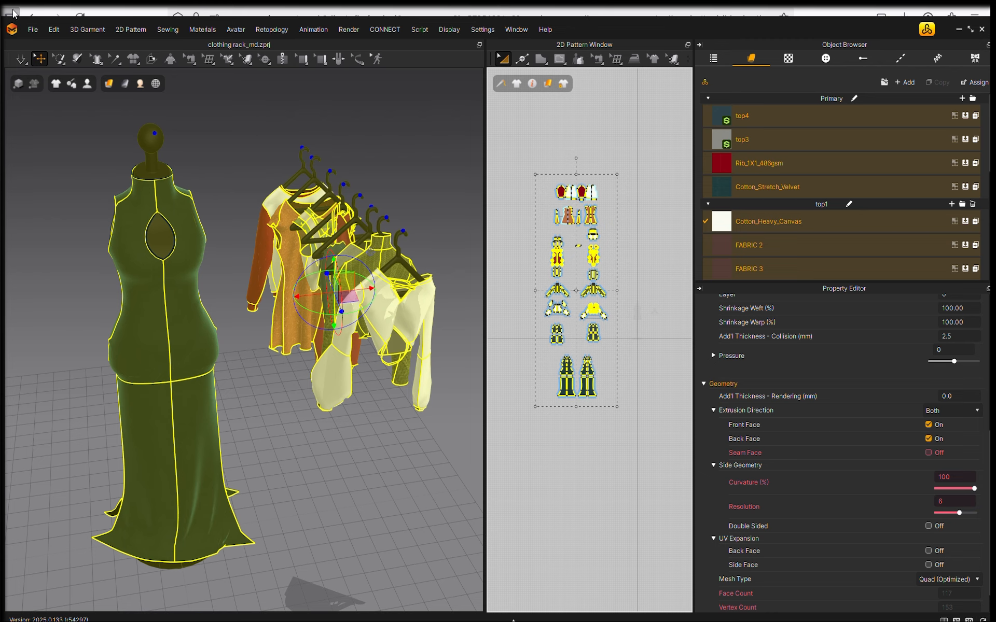
Step: Start an OBJ export of the selected objects, overwriting rack_test2.obj in the assets folder
click(32, 29)
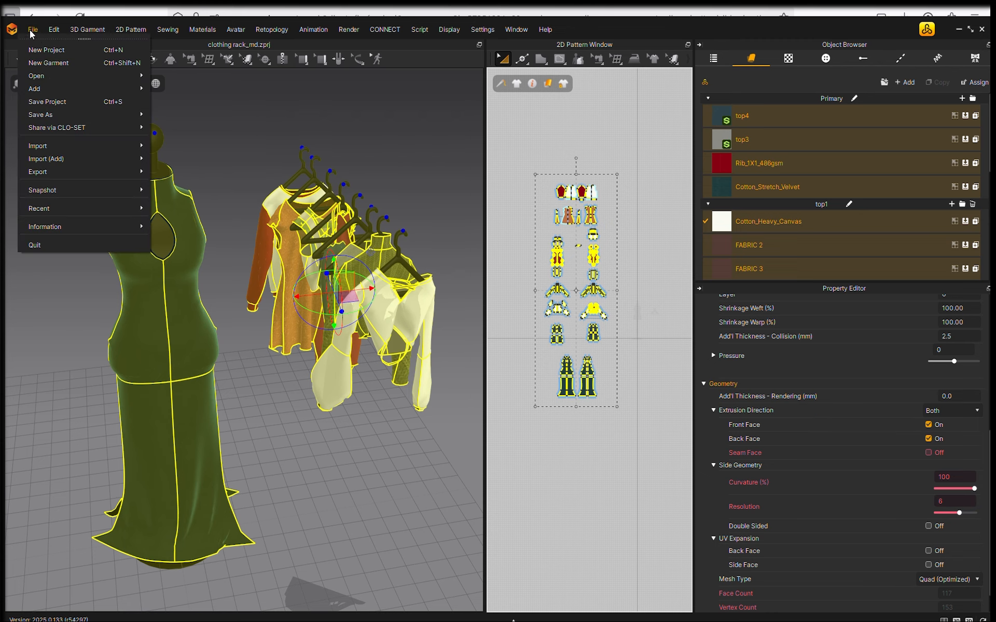
mouse_move(52, 171)
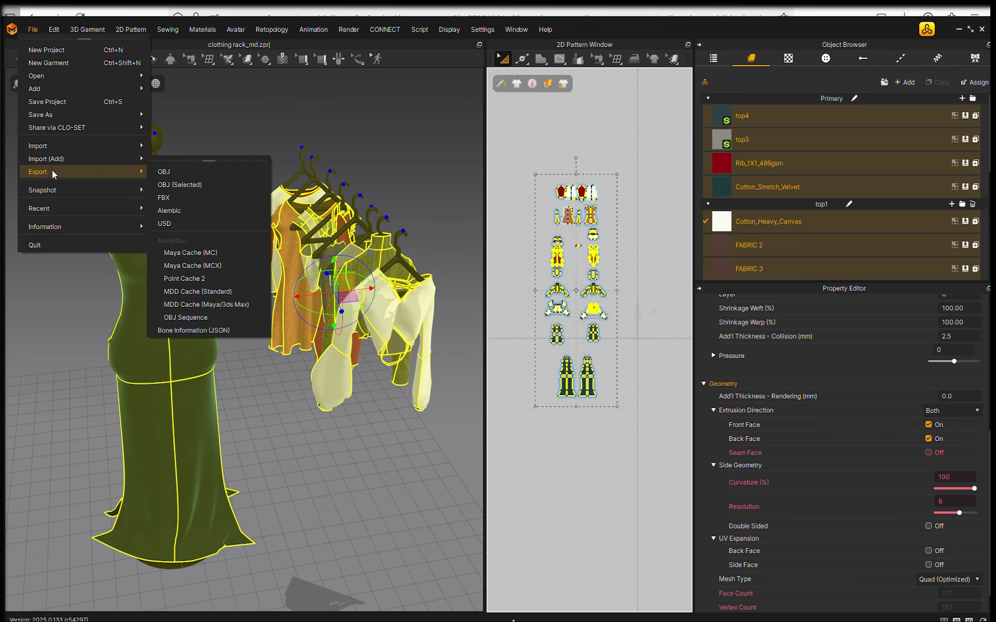
click(192, 185)
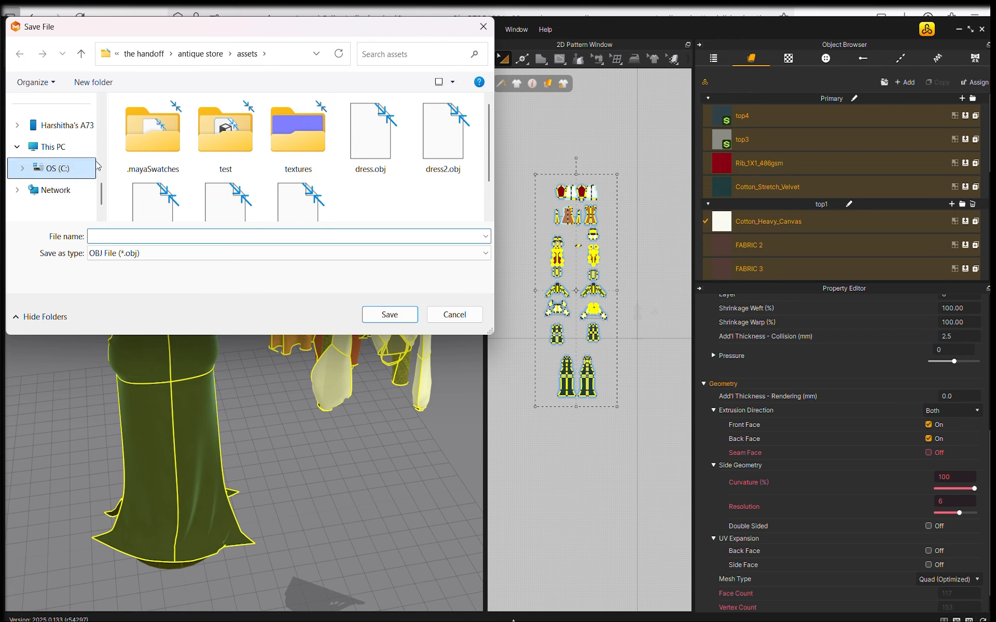
scroll(318, 139, down, 1)
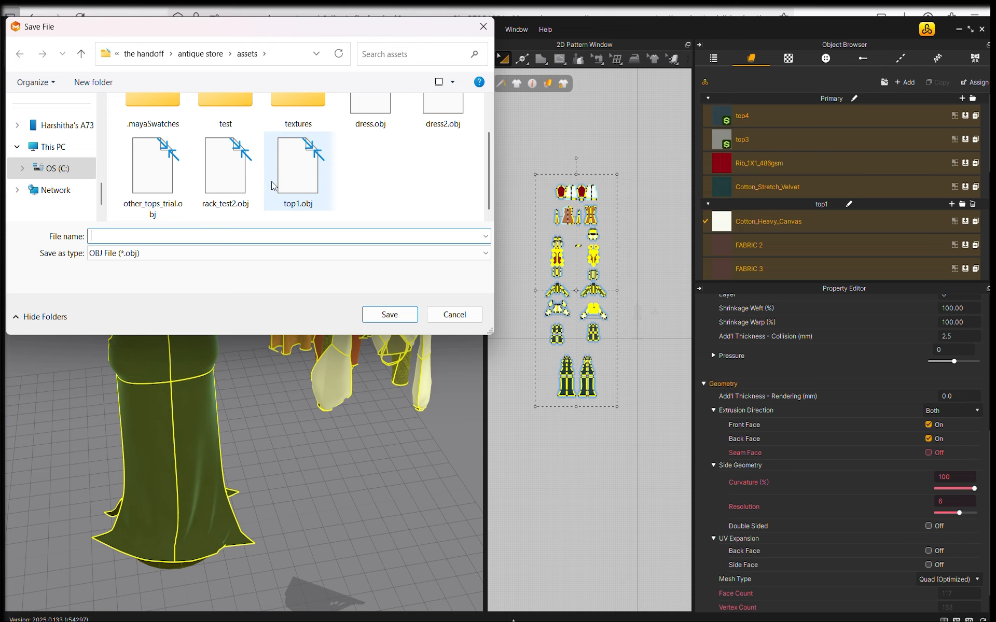
click(241, 171)
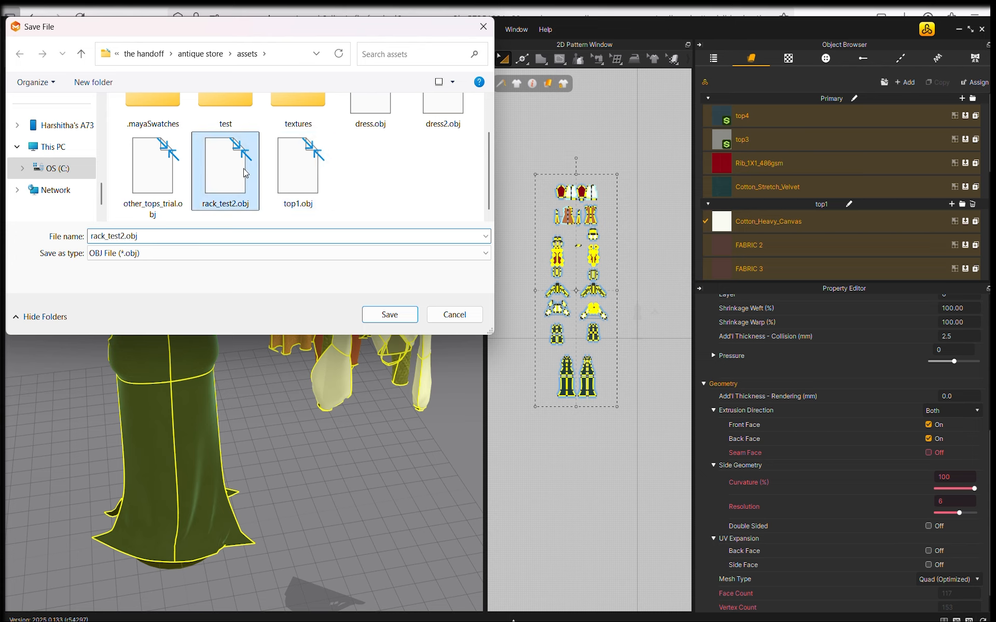
click(390, 315)
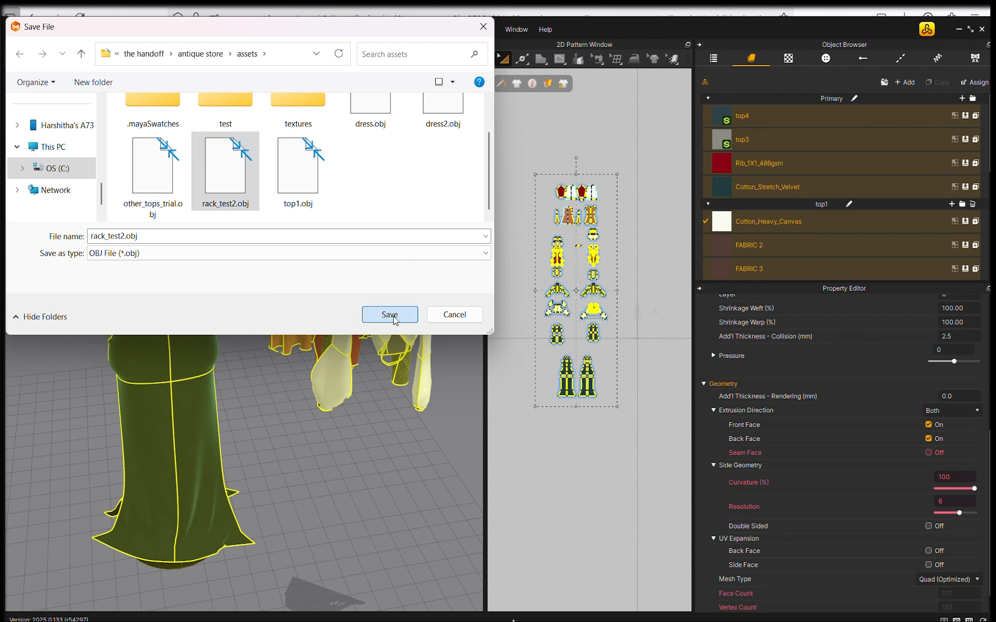
click(523, 291)
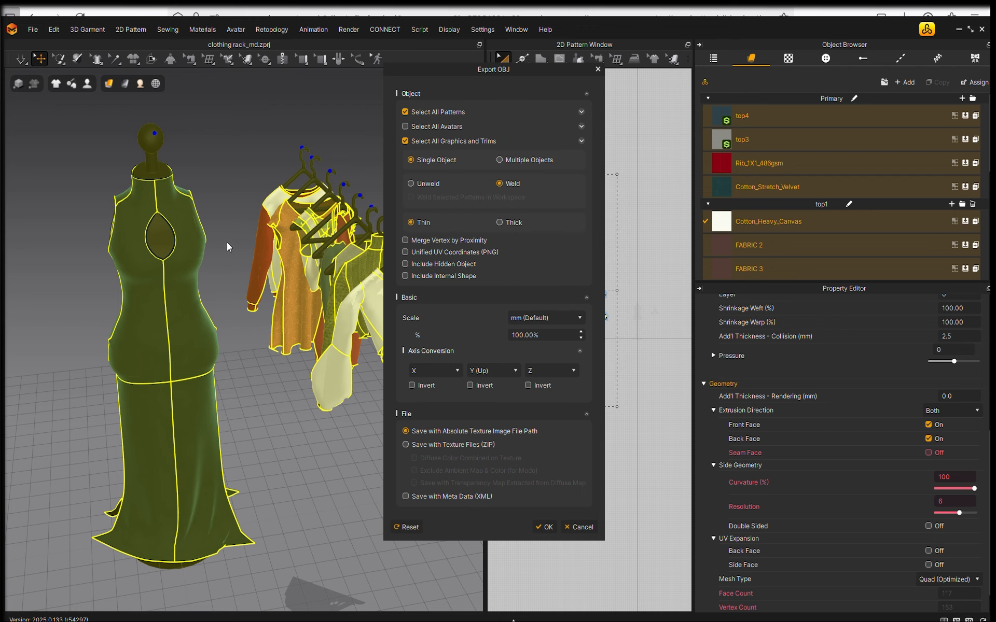
Step: Configure the OBJ export for Multiple Objects with the scale in mm (Default)
click(501, 160)
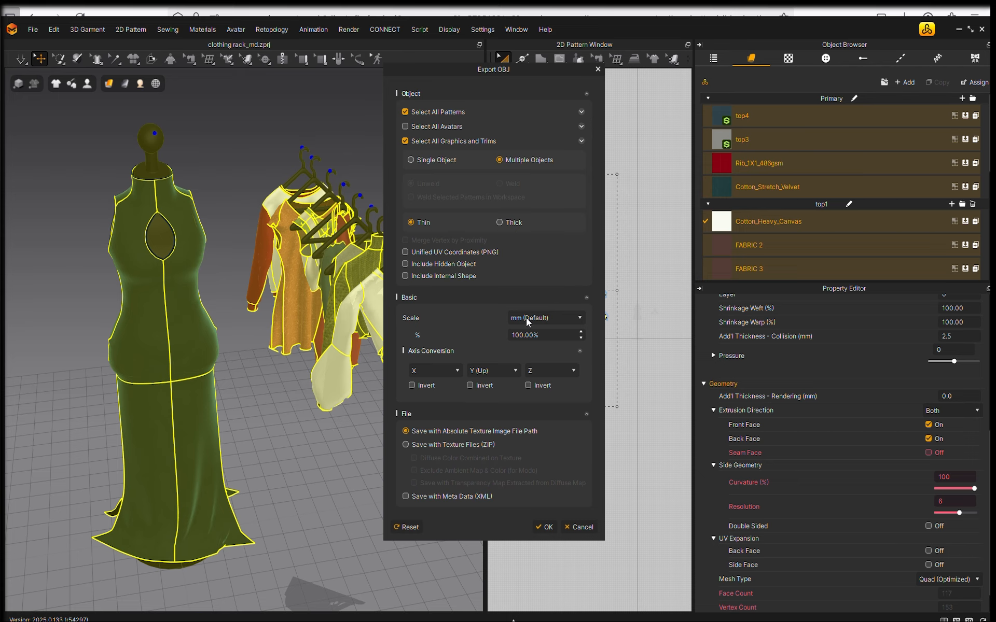
click(562, 315)
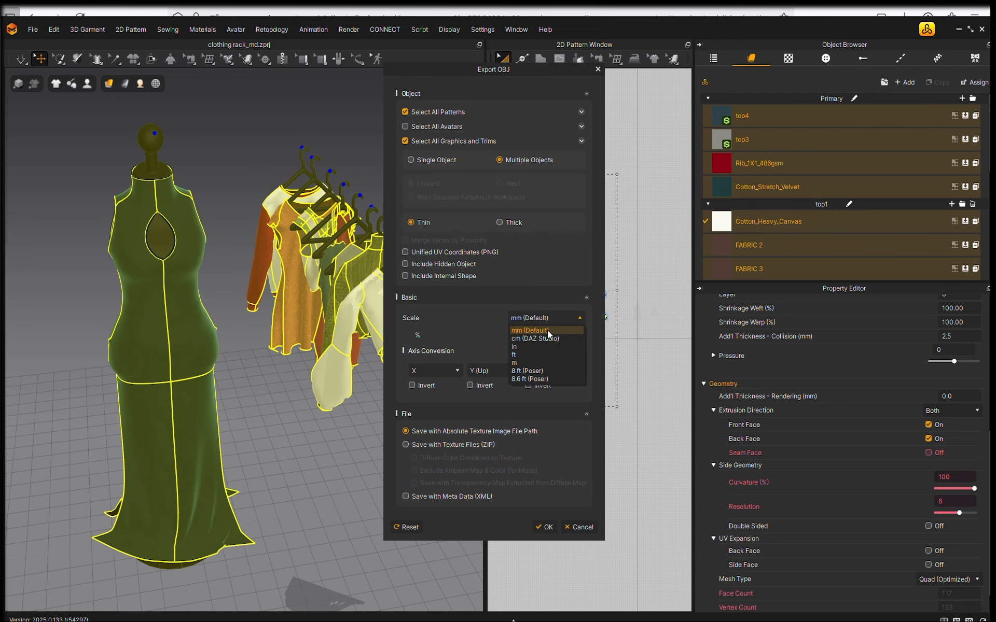
click(568, 327)
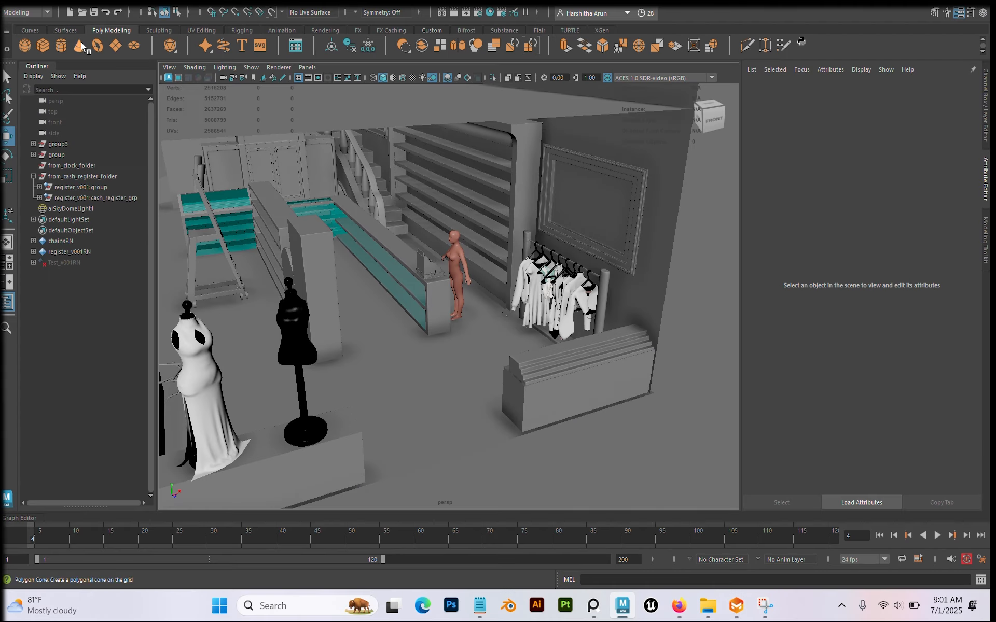
Step: Open the import options in Maya for the OBJ file type and set the file-specific import to Multiple Objects
click(21, 6)
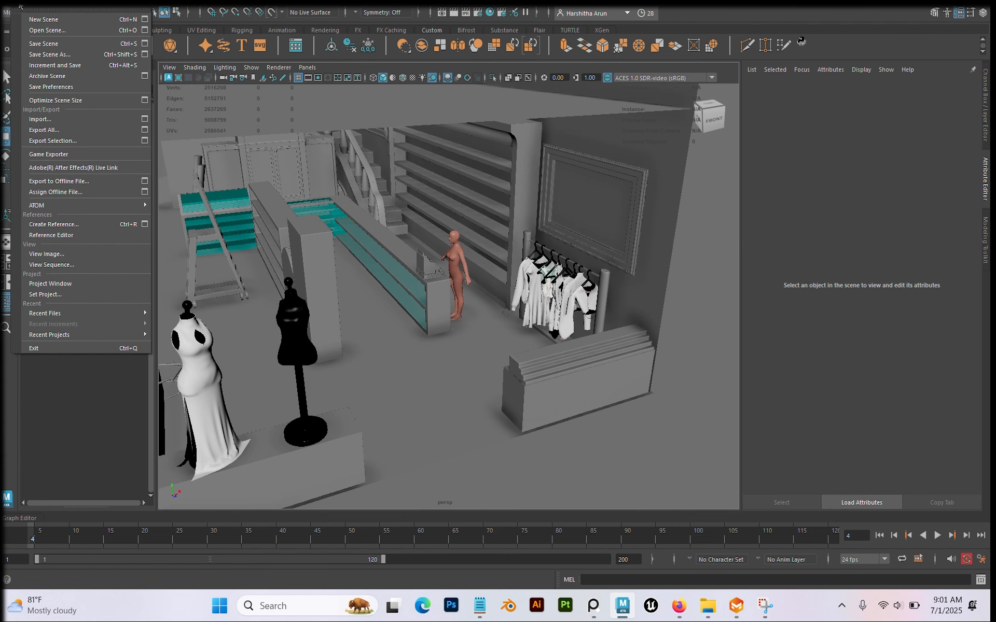
mouse_move(19, 6)
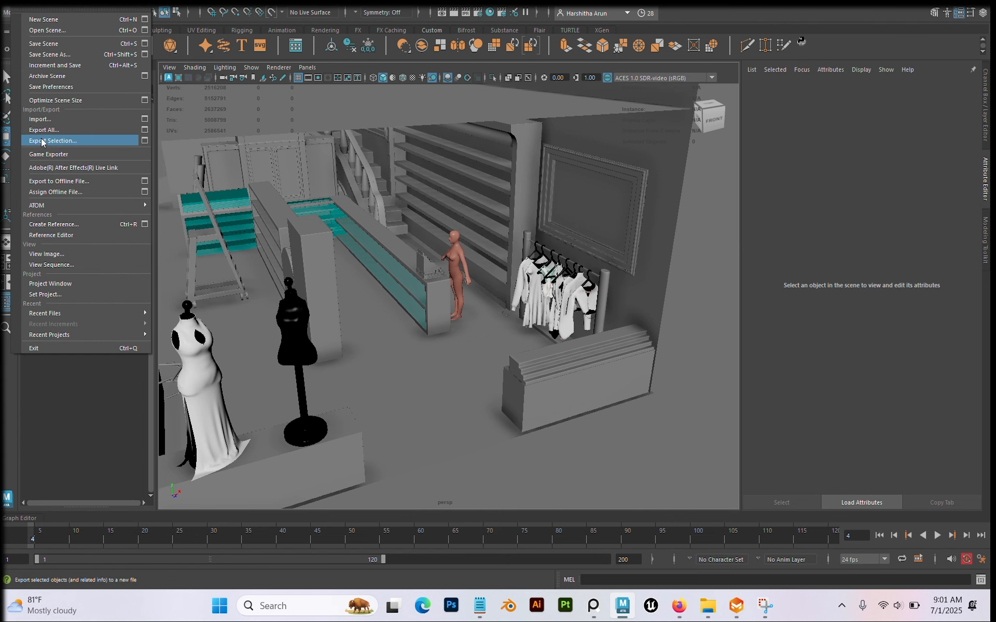
click(145, 119)
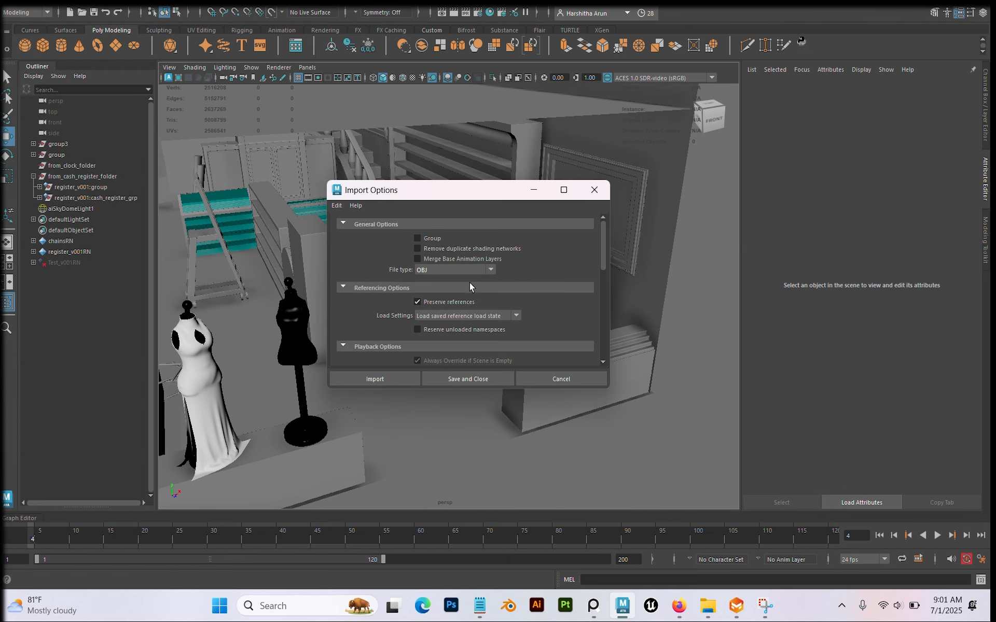
scroll(444, 301, down, 5)
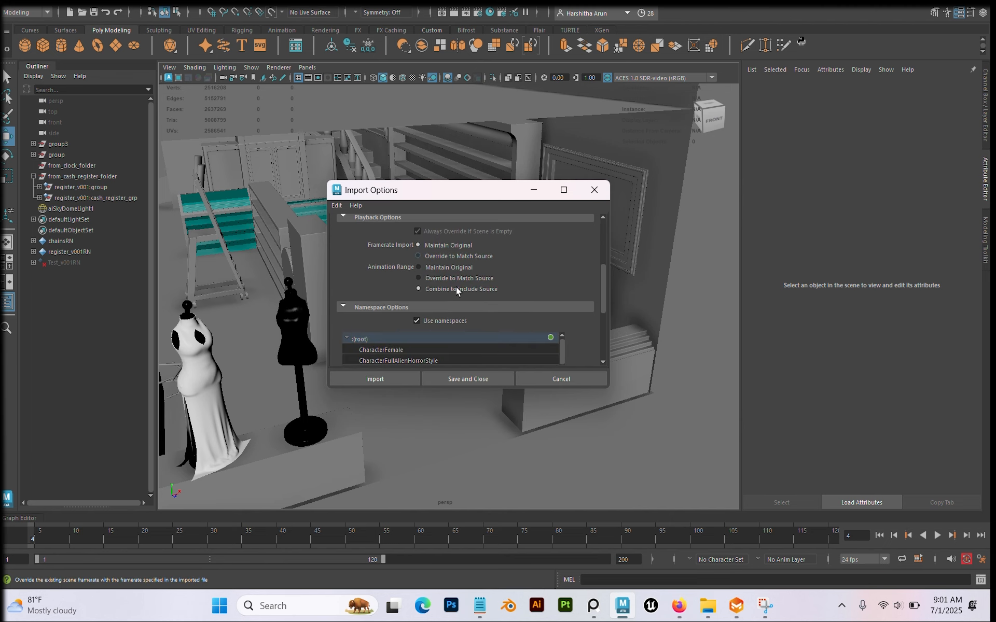
scroll(456, 286, up, 5)
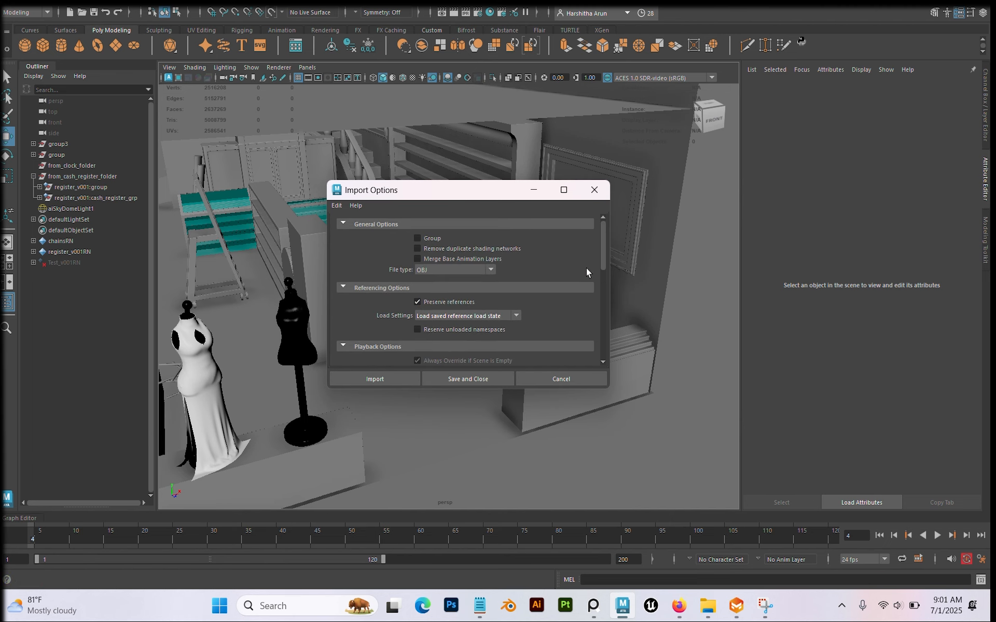
scroll(585, 268, down, 5)
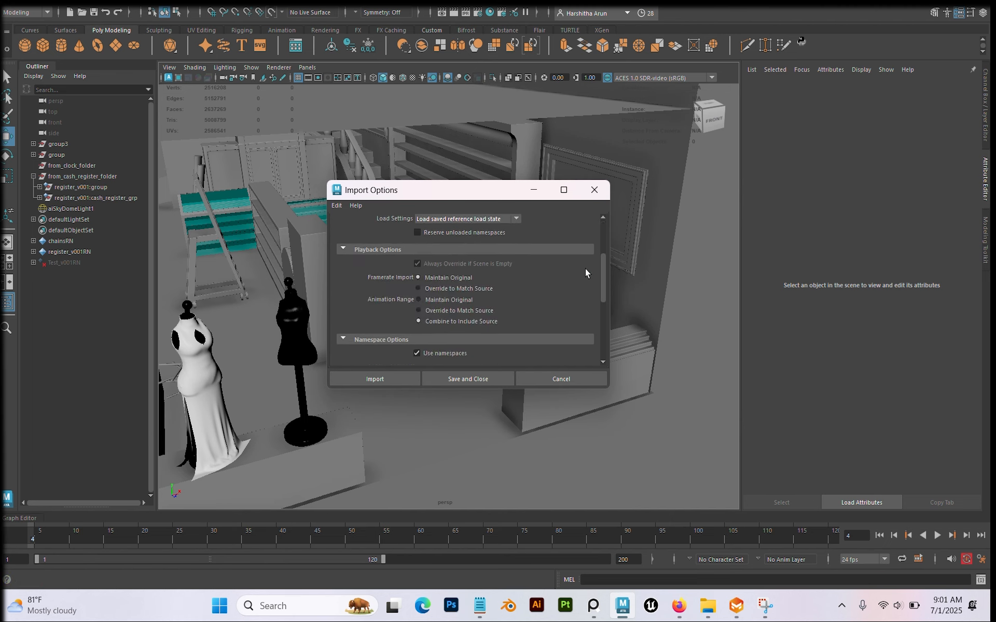
scroll(585, 269, down, 3)
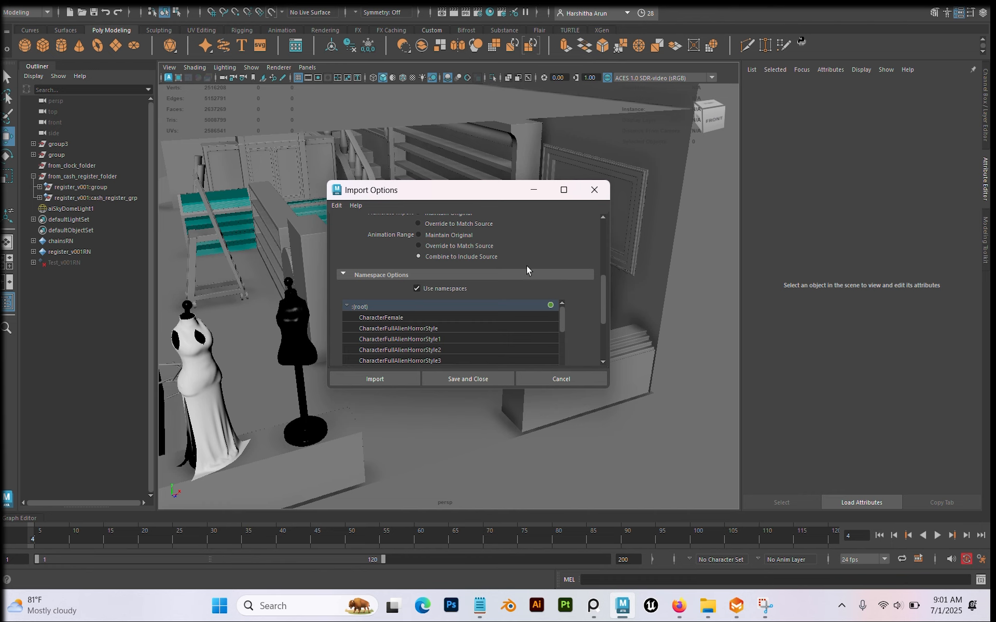
scroll(547, 297, up, 1)
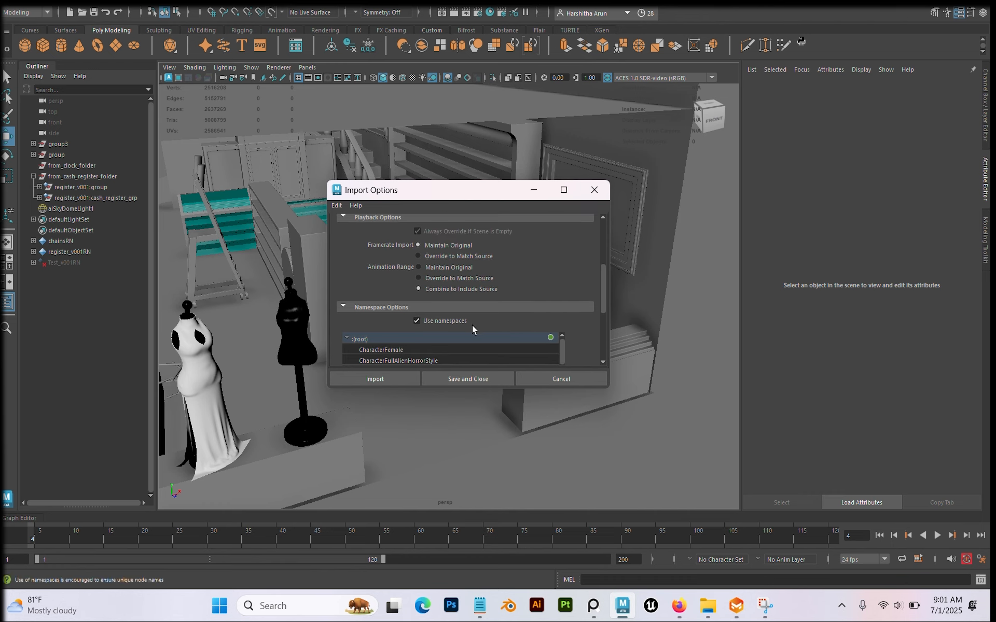
scroll(487, 325, down, 8)
scroll(575, 311, down, 3)
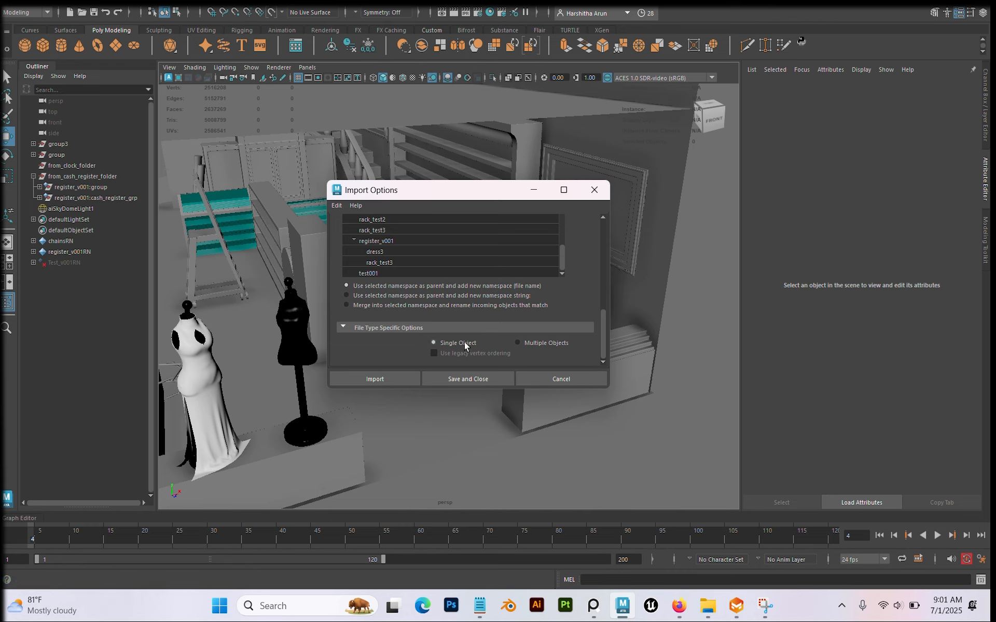
click(518, 343)
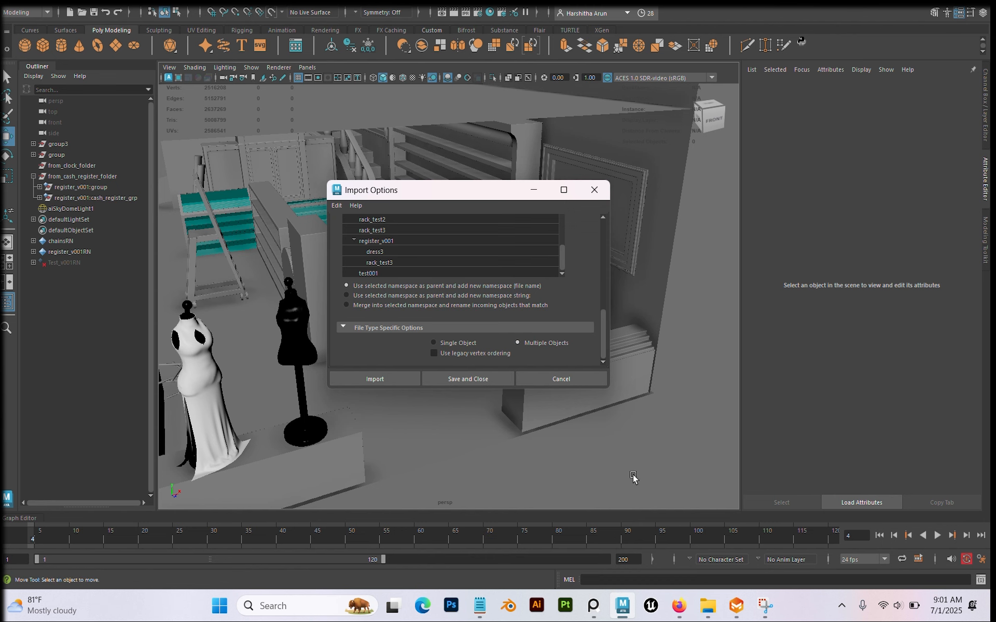
Step: Switch to Marvelous Designer and start another OBJ export of the selection, overwriting rack_test2.obj in the assets folder
click(737, 606)
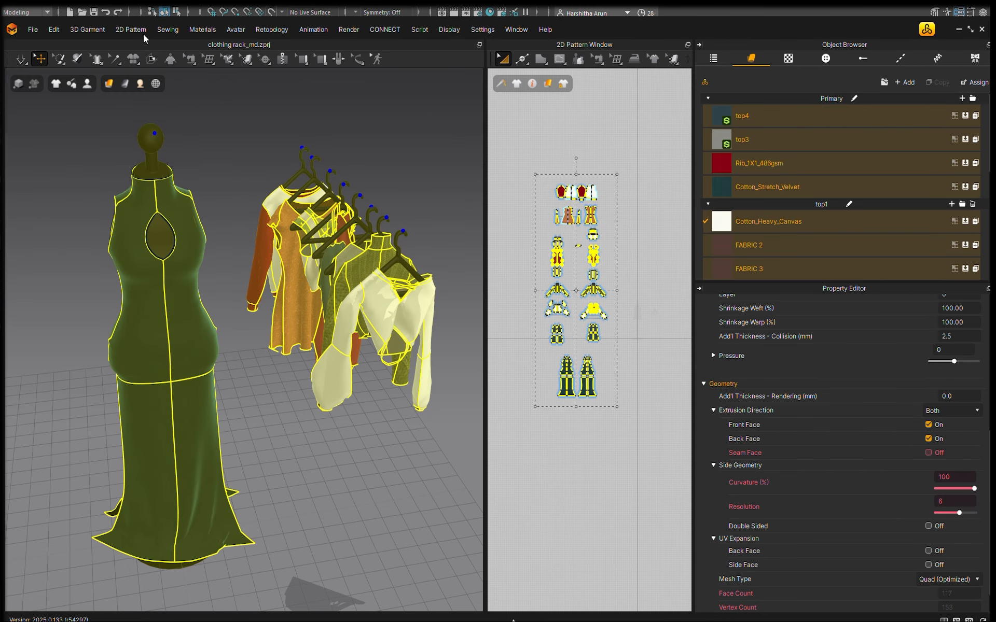
click(33, 30)
mouse_move(66, 175)
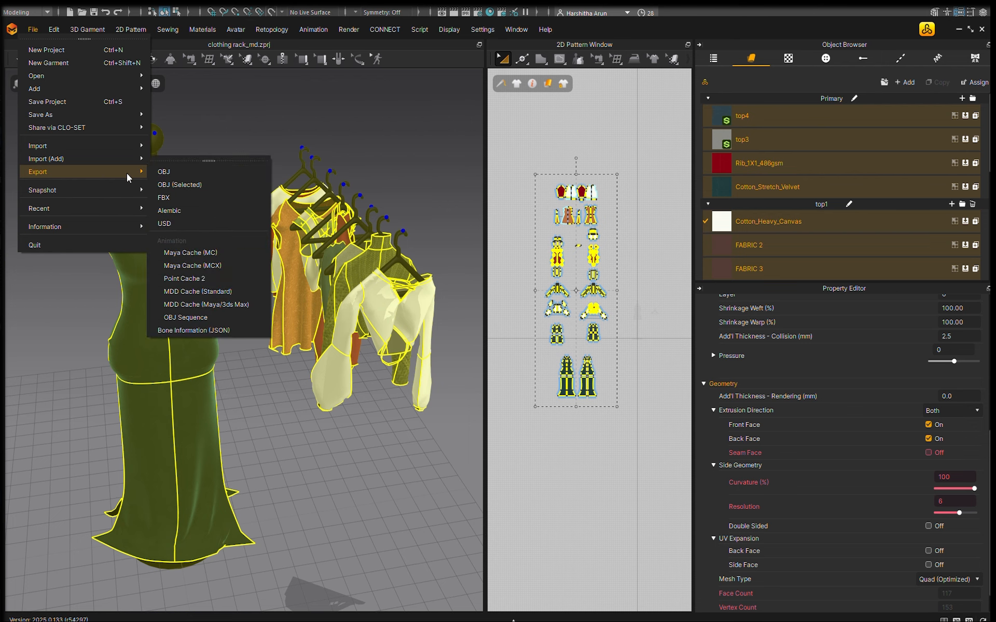
click(200, 174)
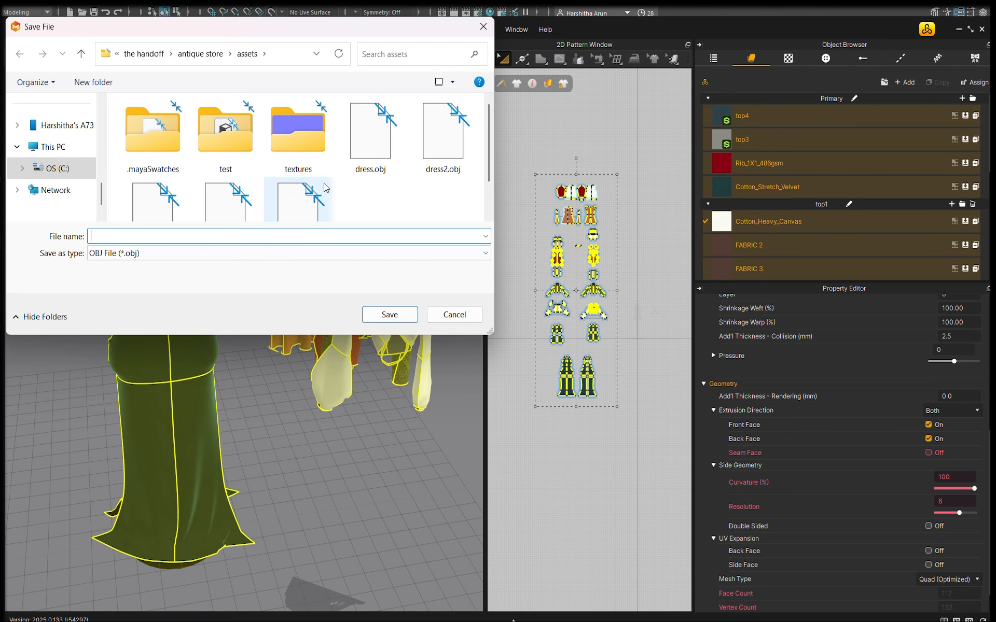
click(227, 203)
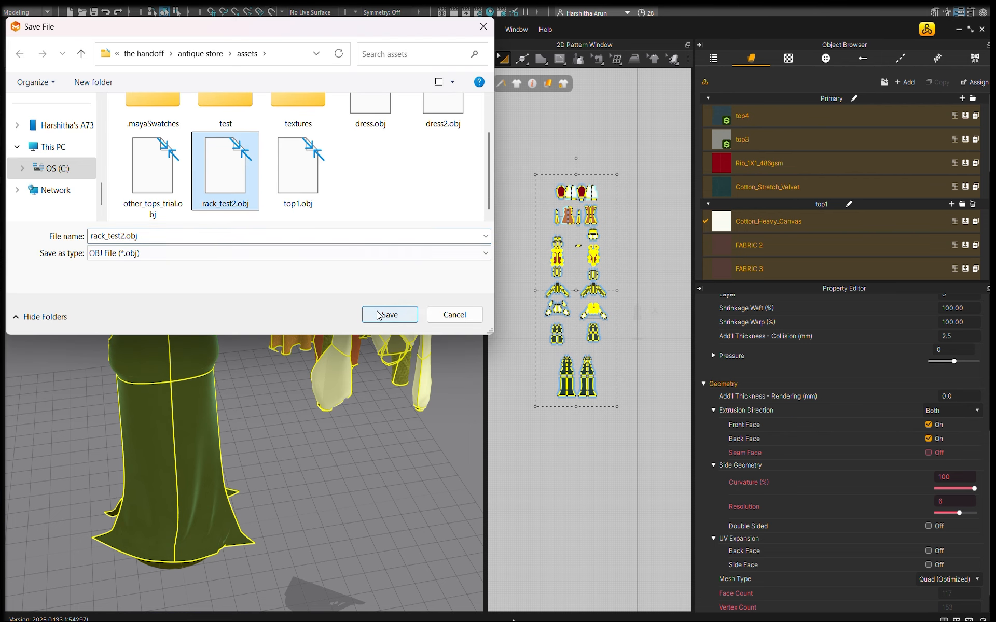
click(390, 315)
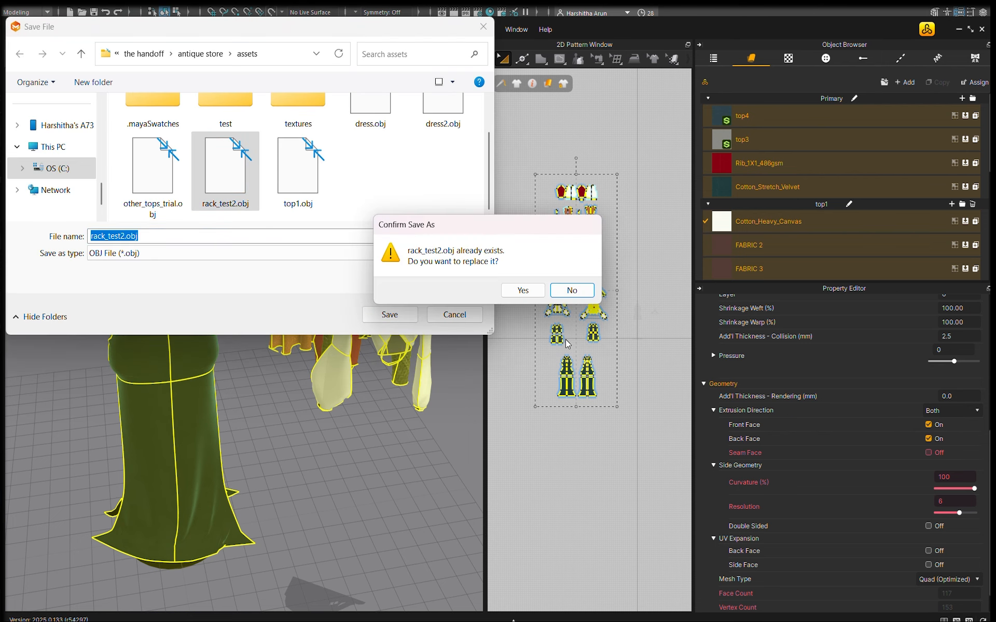
click(522, 292)
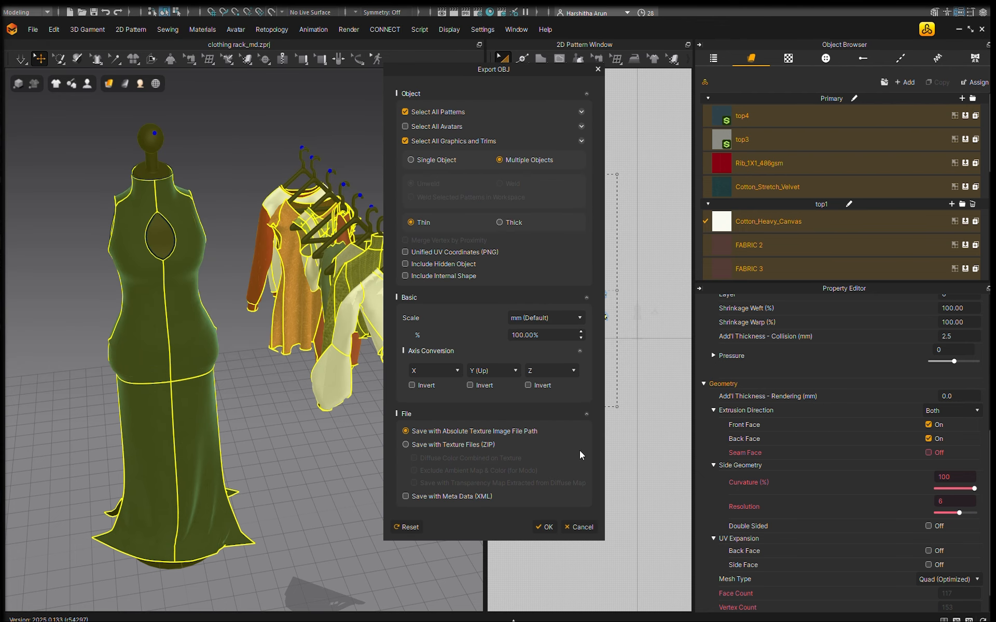
Step: Export the OBJ as a Single Object with the patterns set to Weld
click(422, 161)
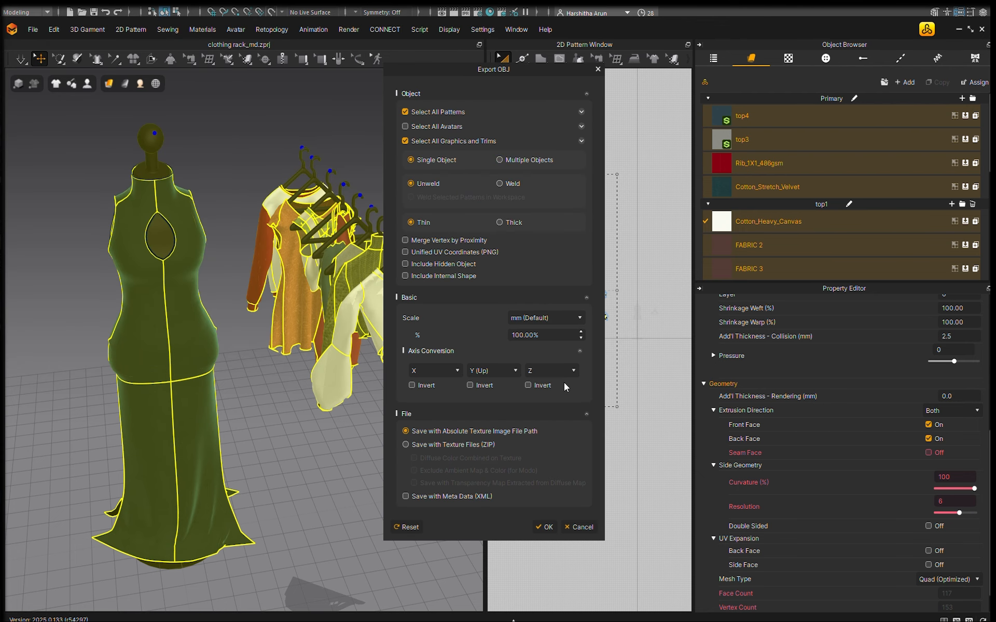
click(508, 185)
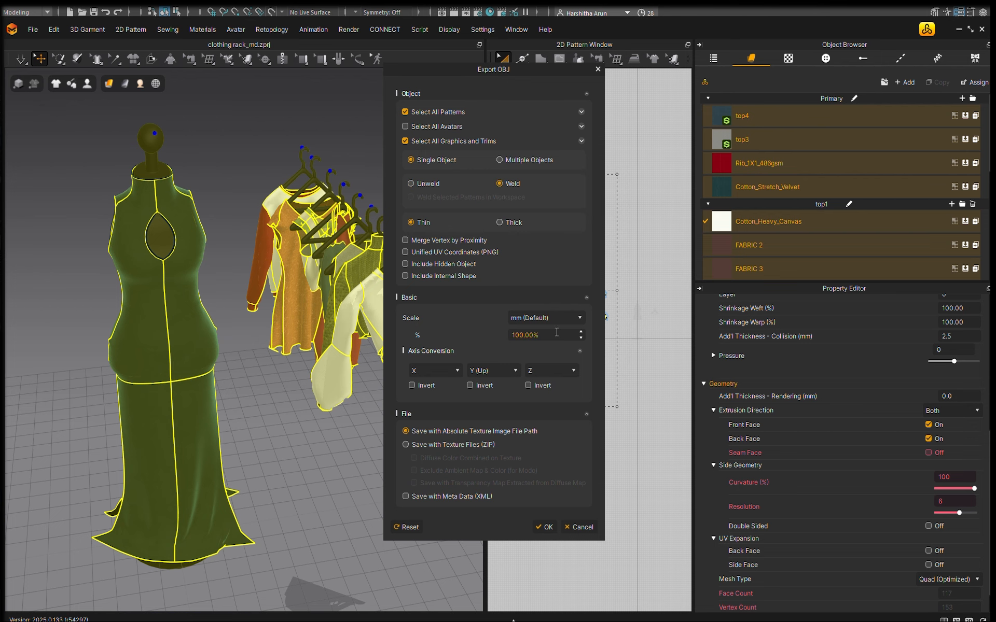
click(544, 527)
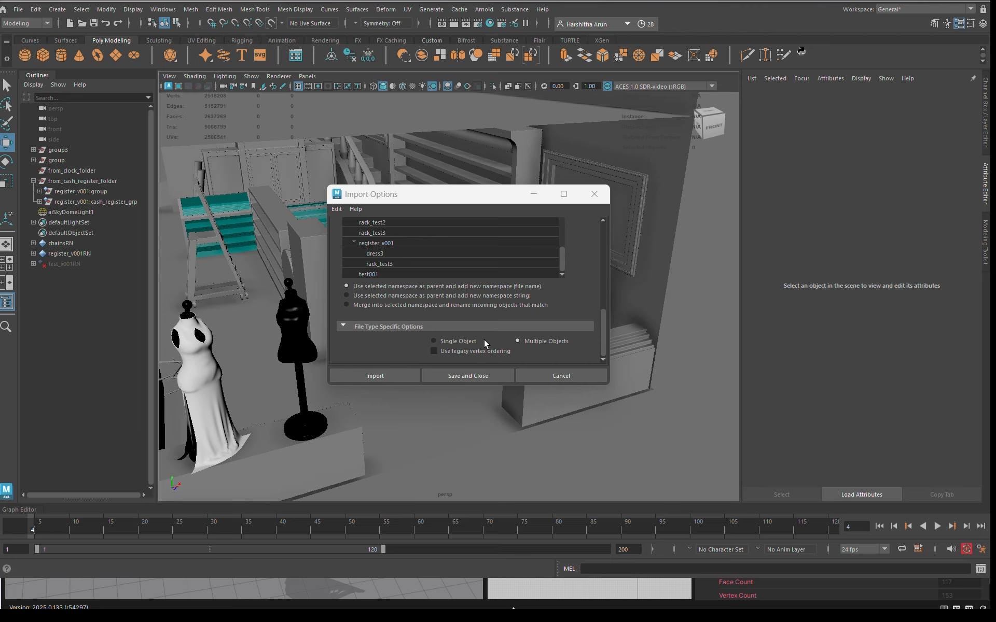
Step: Import rack_test2.obj from the assets folder into the Maya store scene
click(375, 376)
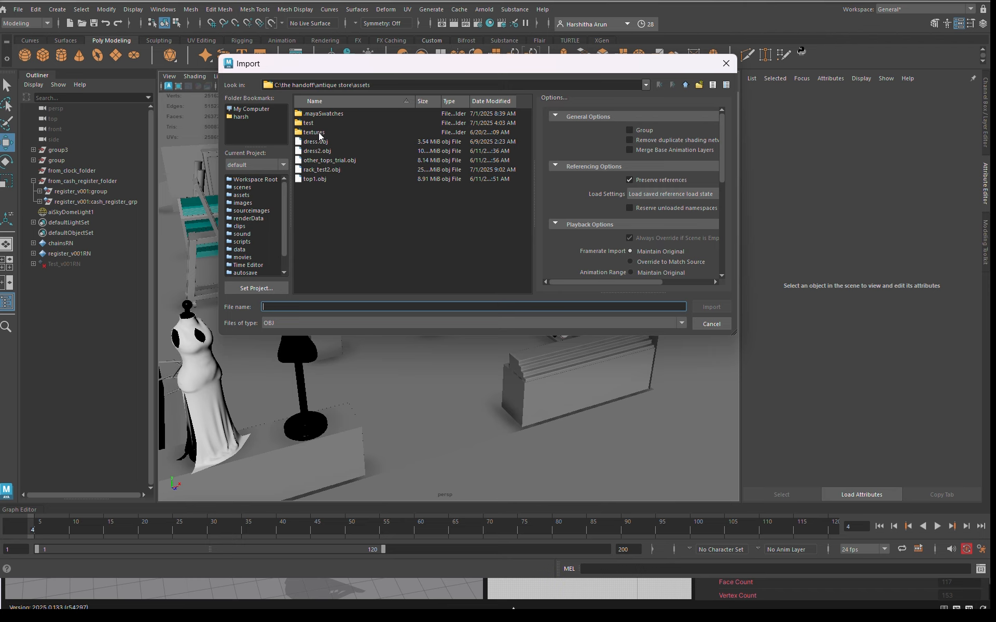
click(316, 151)
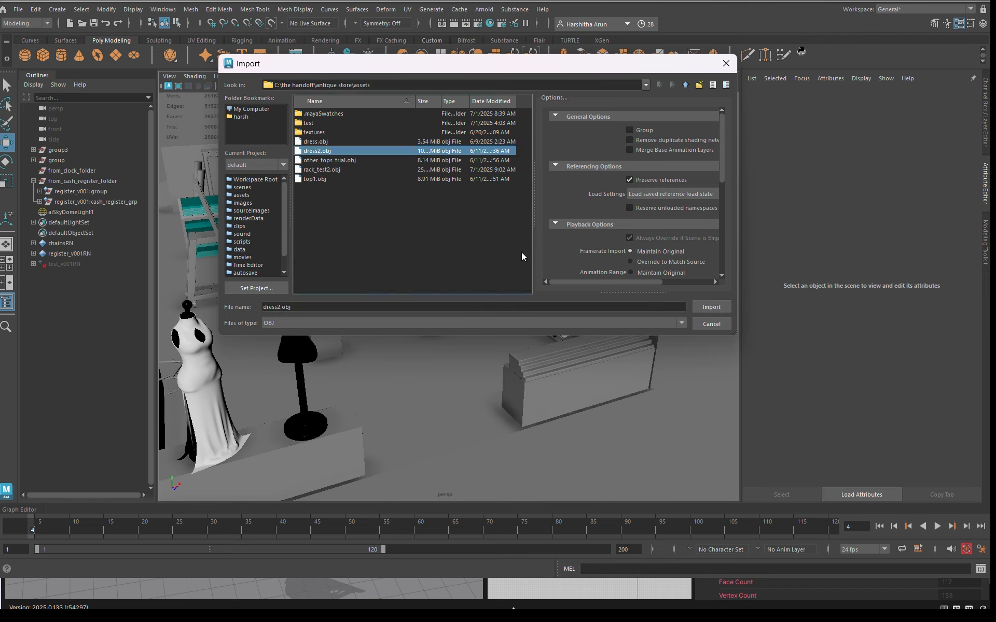
click(332, 170)
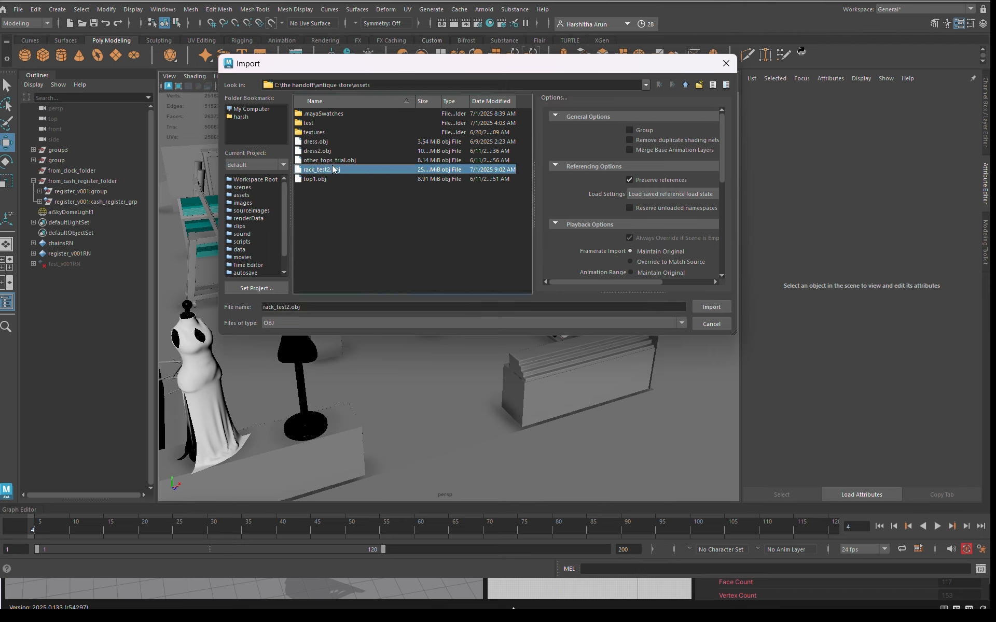
click(713, 310)
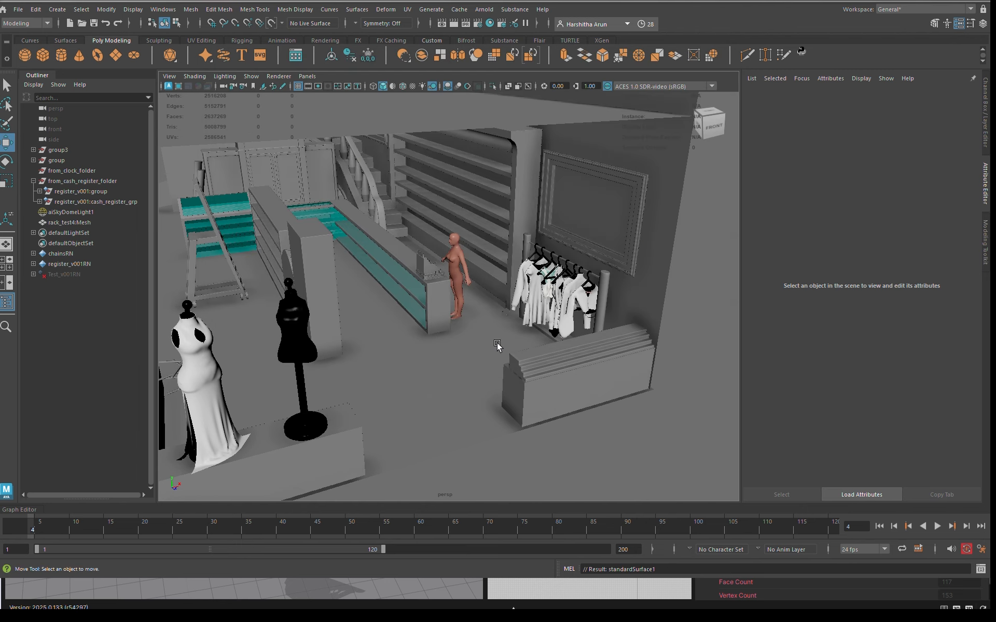
Step: Select the oversized imported rack mesh and scale it down uniformly to about 0.037
scroll(490, 304, down, 10)
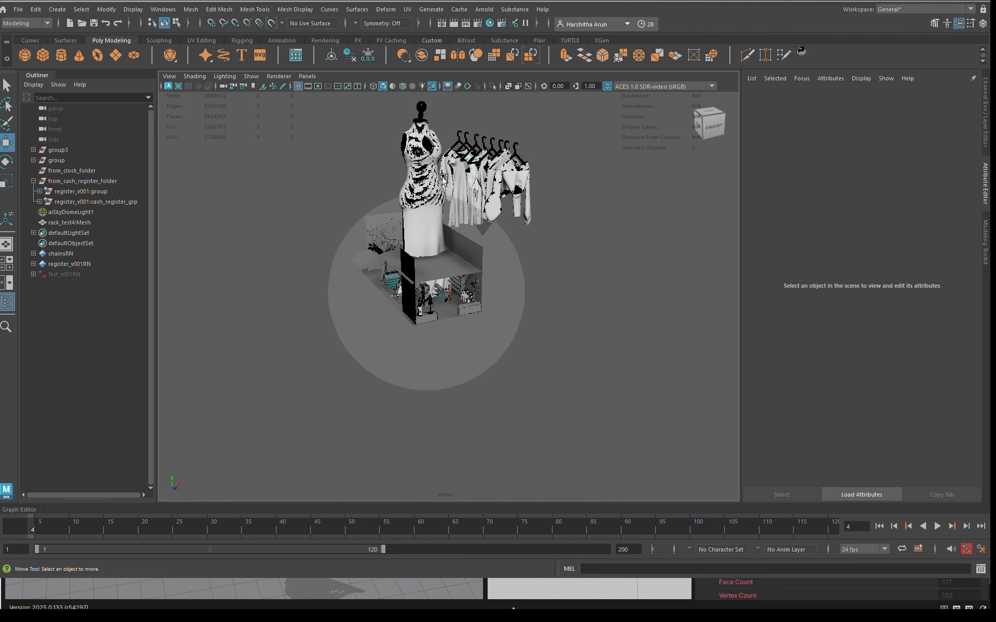
click(433, 168)
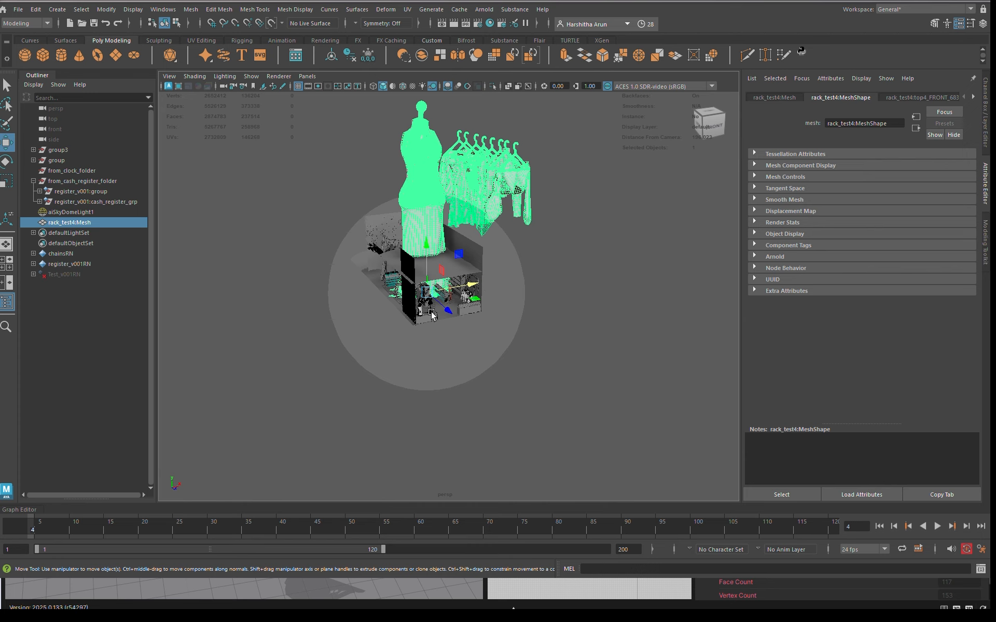
key(r)
drag(426, 288, 224, 290)
key(f)
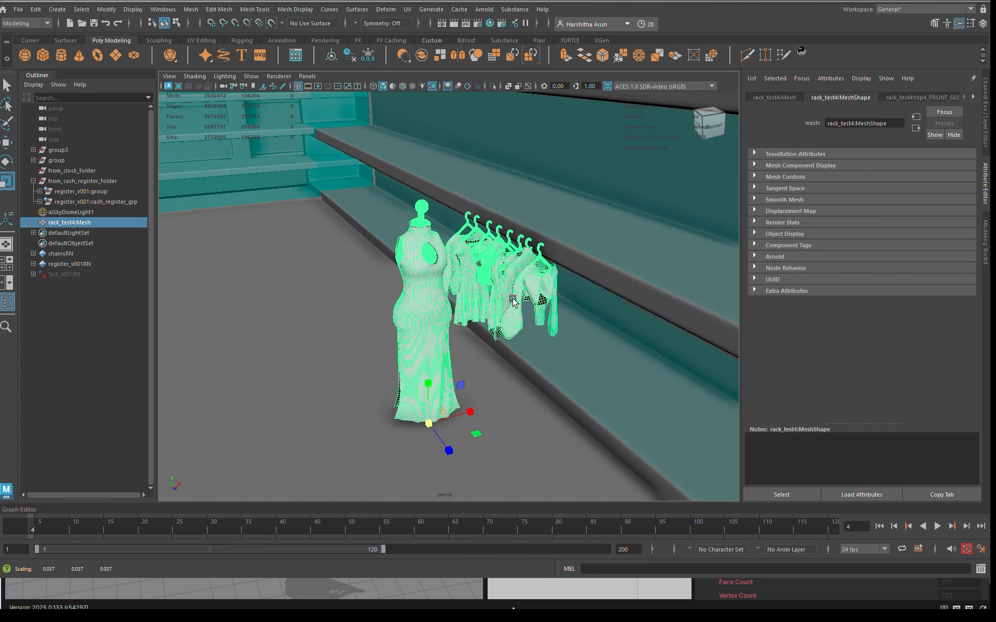
Step: Scale the imported rack mesh up uniformly to suit the size of the human figure behind the counter
scroll(510, 300, down, 10)
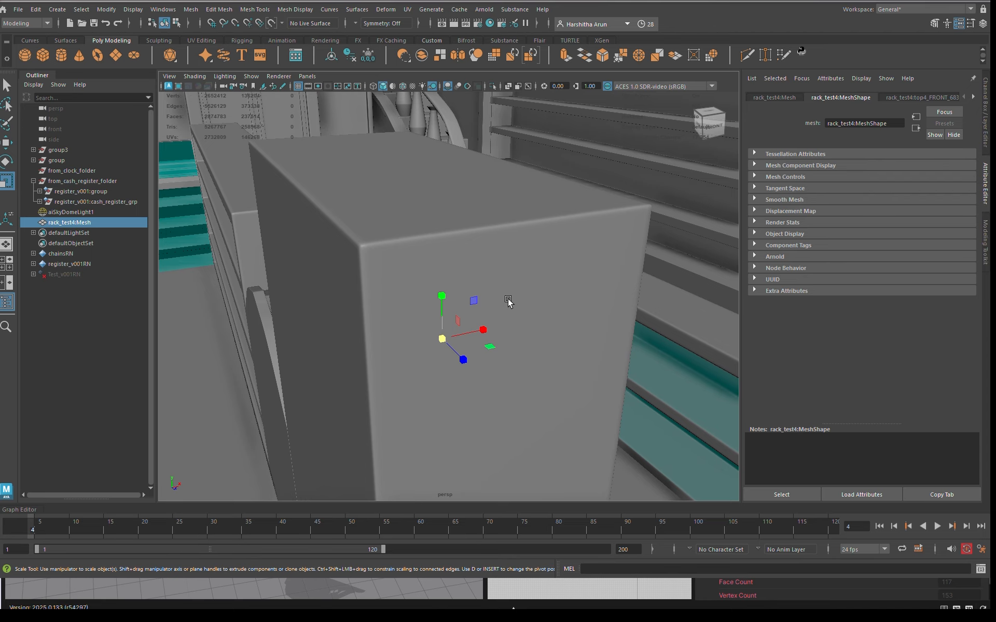
scroll(519, 344, down, 5)
alt+drag(607, 329, 582, 332)
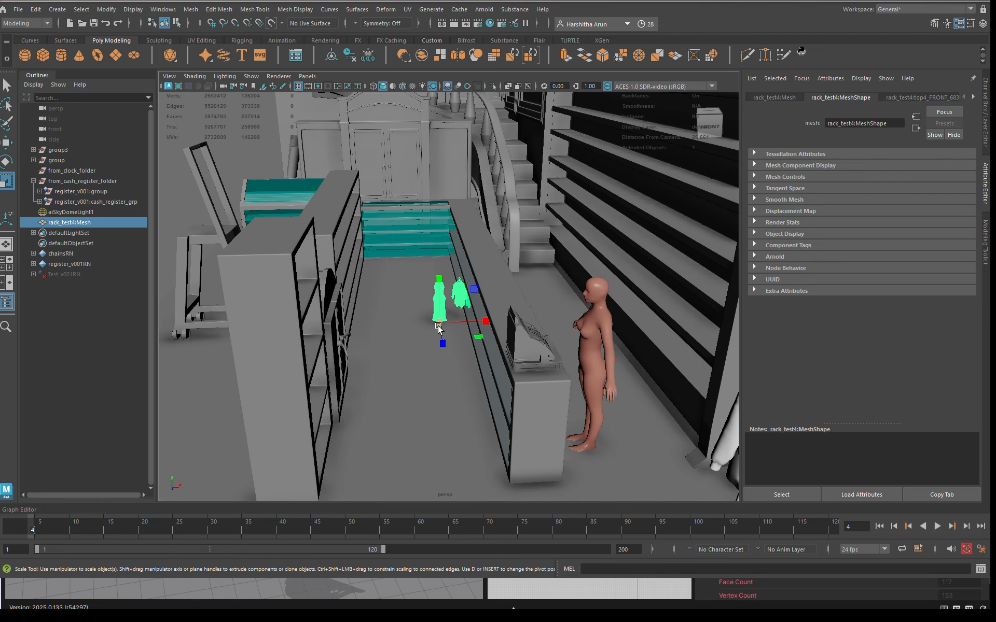
drag(438, 324, 590, 323)
scroll(591, 323, up, 4)
scroll(588, 322, down, 6)
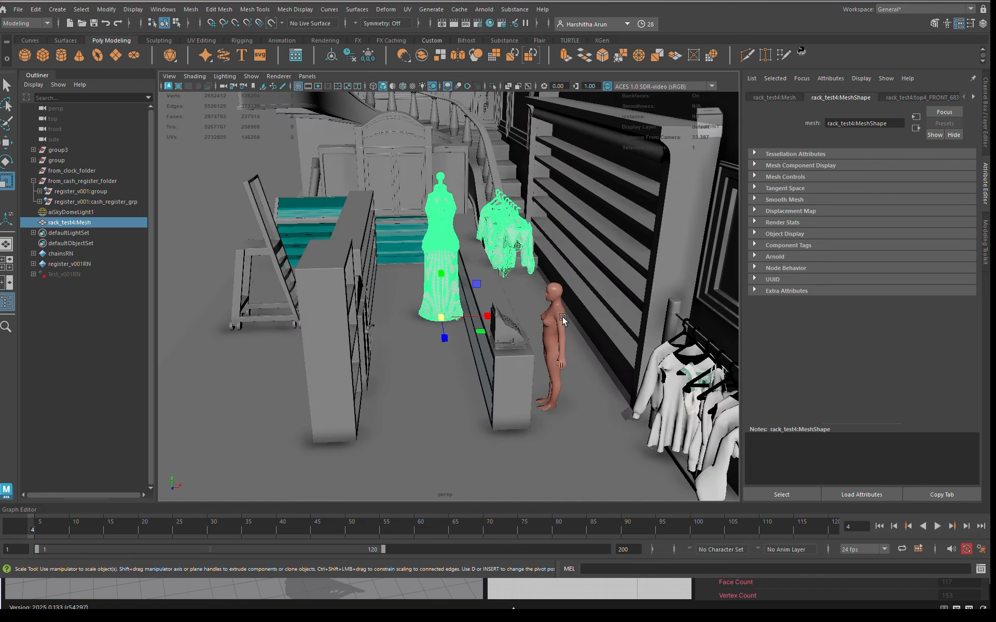
Step: Move the imported rack mesh to the front of the store, into the open floor between the display platforms
drag(441, 315, 550, 521)
key(w)
scroll(597, 424, down, 4)
alt+middle_drag(597, 423, 580, 296)
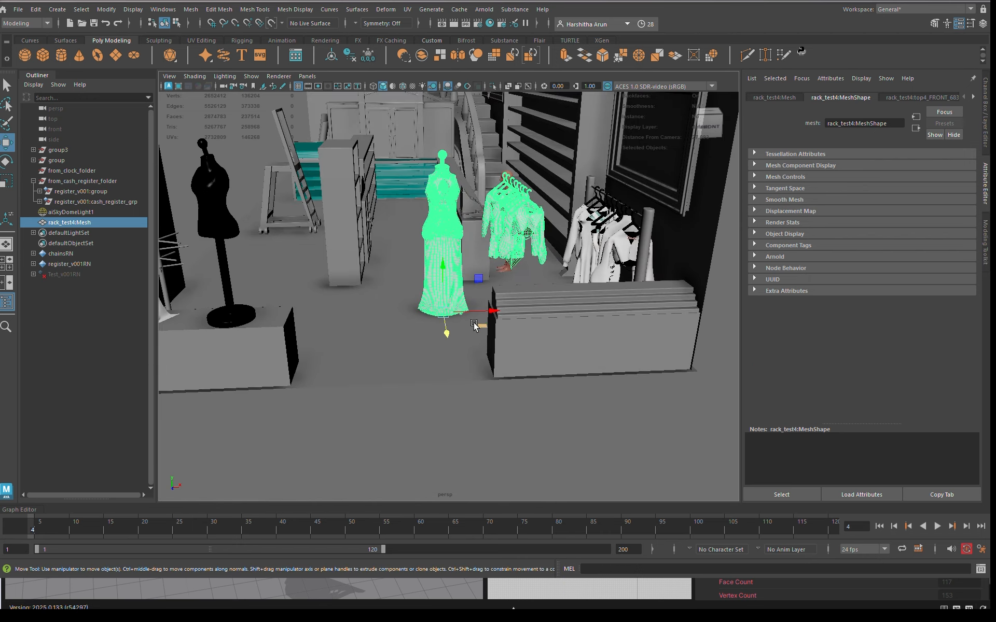
mouse_move(445, 337)
mouse_down()
mouse_move(462, 358)
mouse_move(452, 346)
mouse_up()
mouse_move(560, 267)
alt+mouse_down()
mouse_move(592, 267)
mouse_move(566, 267)
alt+mouse_up()
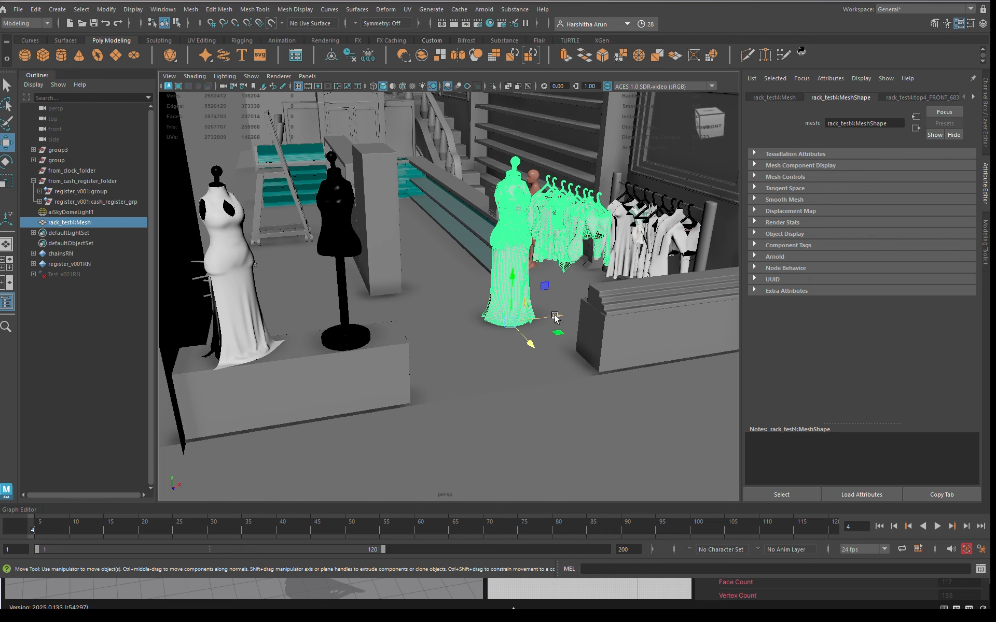
drag(554, 316, 518, 328)
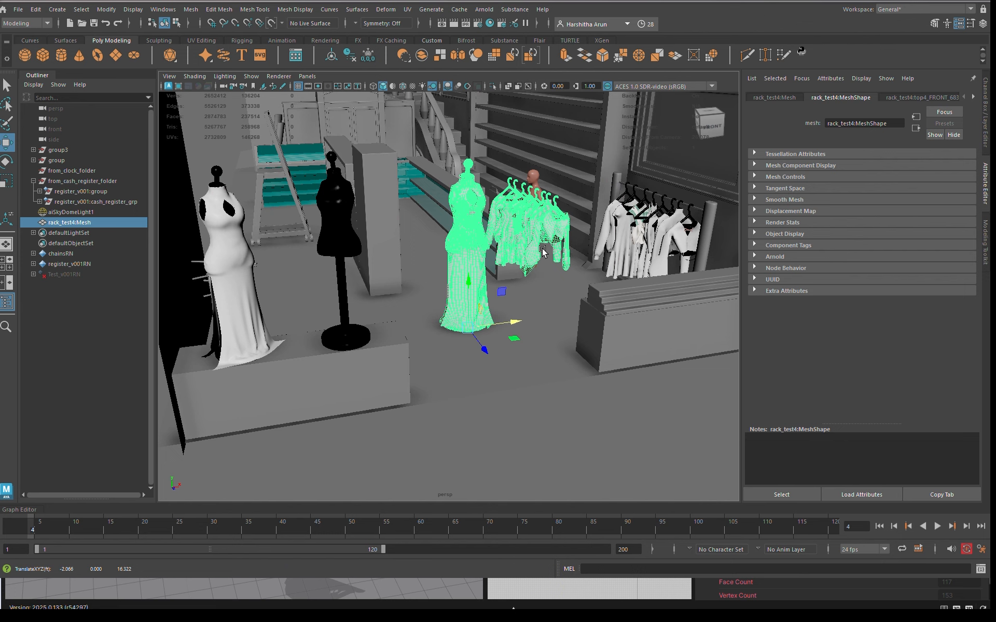
Step: Render the imported rack mesh in the Arnold RenderView and inspect the dress up close
click(623, 445)
click(470, 242)
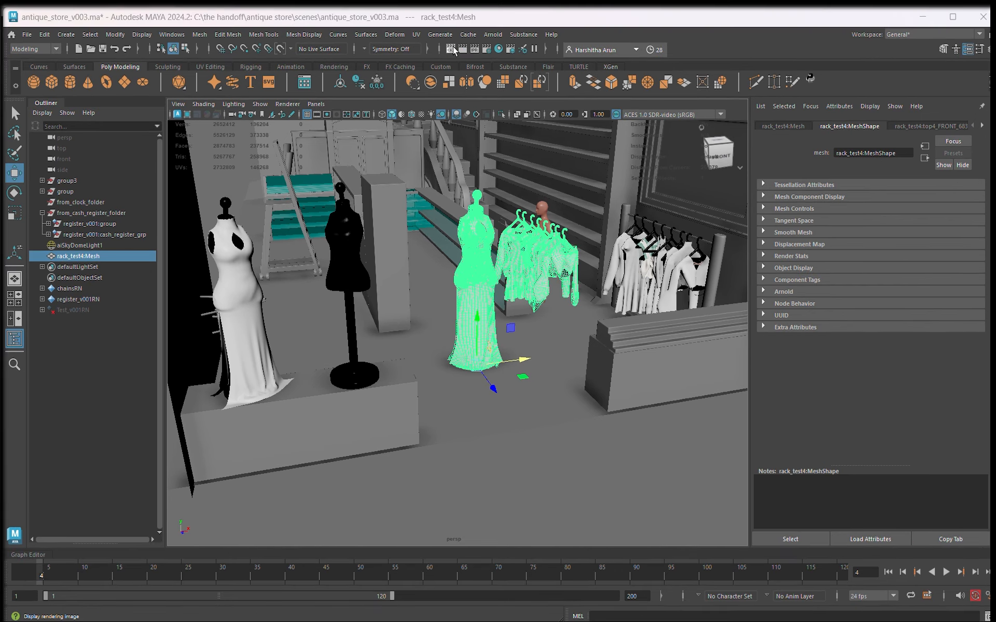
click(453, 50)
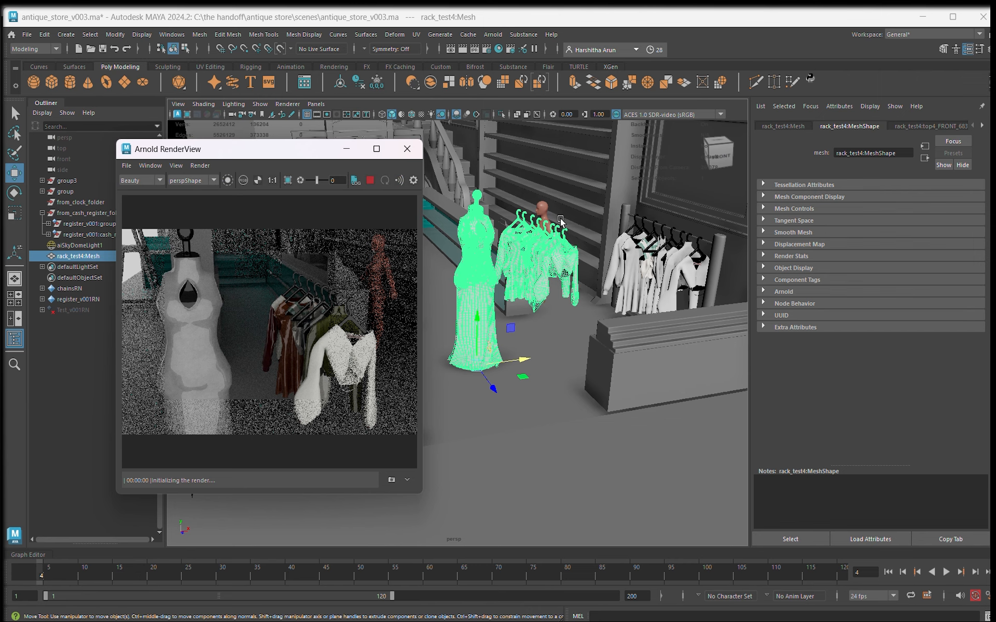
scroll(557, 259, up, 8)
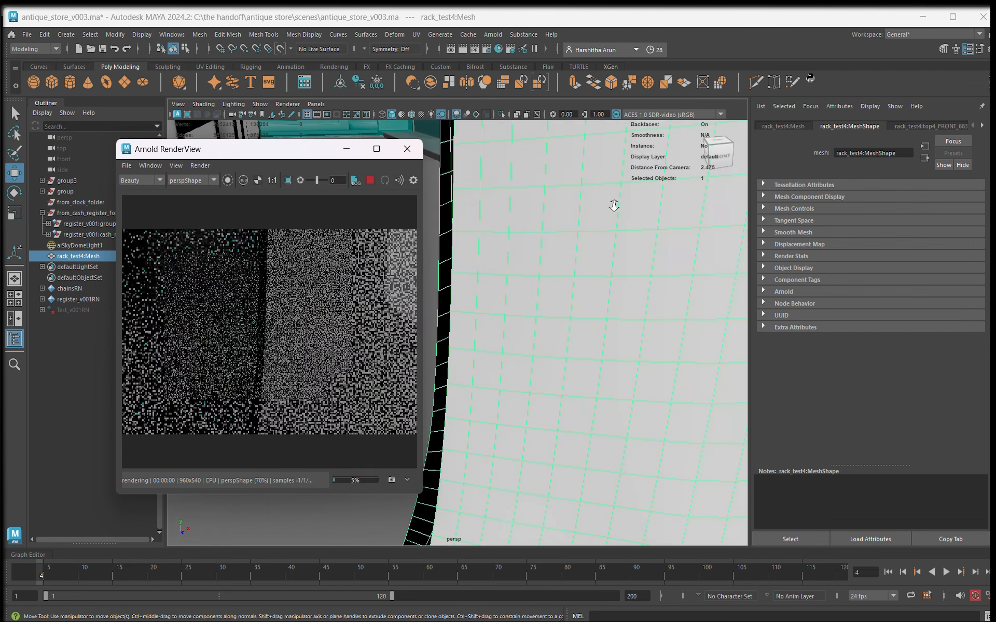
Step: Check the full set of imported rack garments in the live Arnold render and close the RenderView
scroll(613, 205, down, 7)
middle_drag(608, 275, 556, 283)
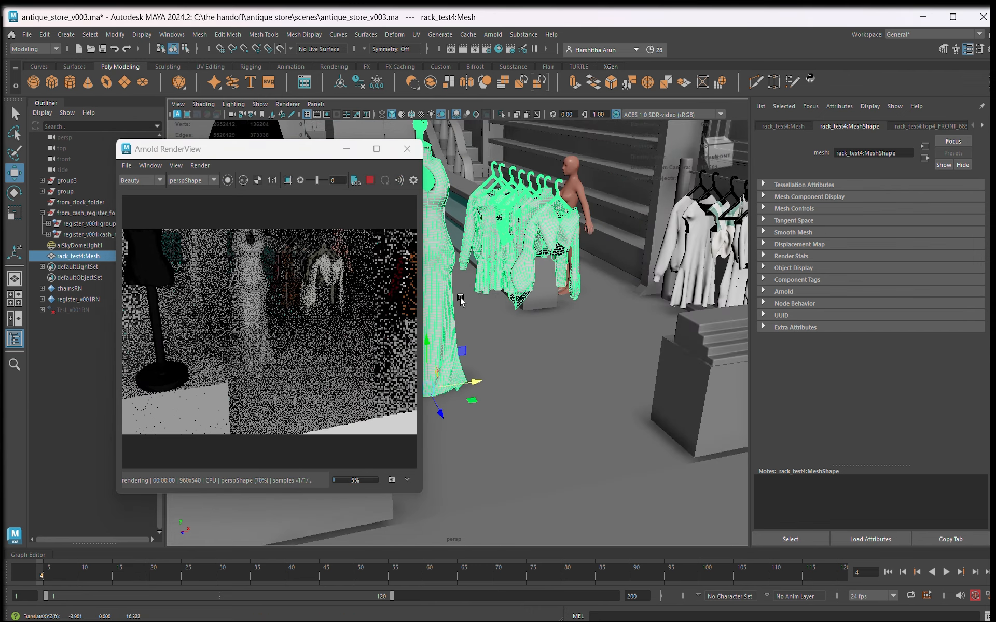
click(407, 149)
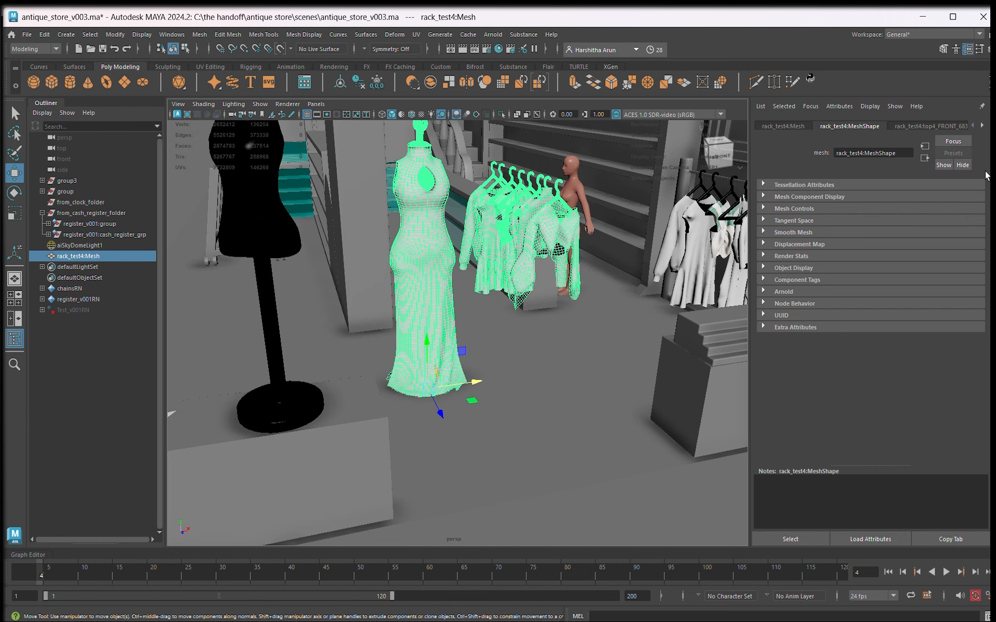
Step: Set the reflectivity to 0 on the imported rack mesh's top4_FRONT_68344 and Stylized_Wool_FRONT_68496 phong materials
click(911, 126)
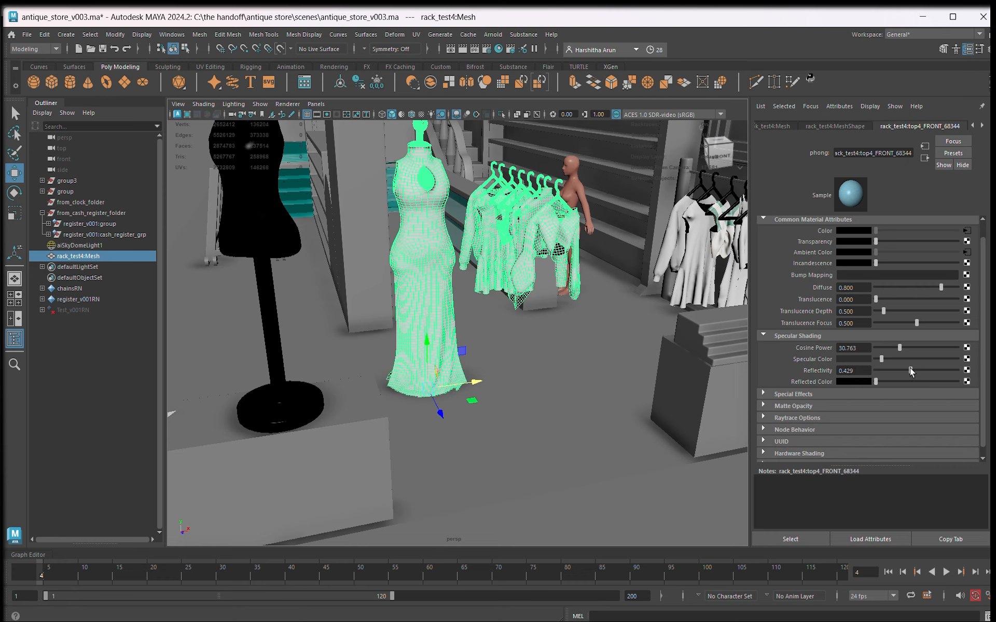
drag(911, 371, 875, 371)
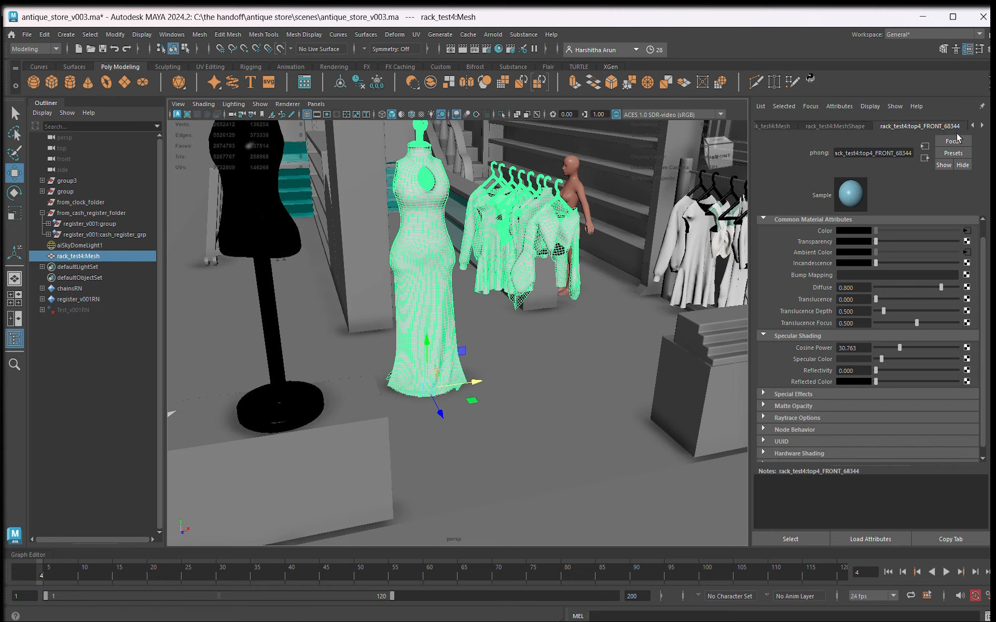
click(981, 126)
click(952, 127)
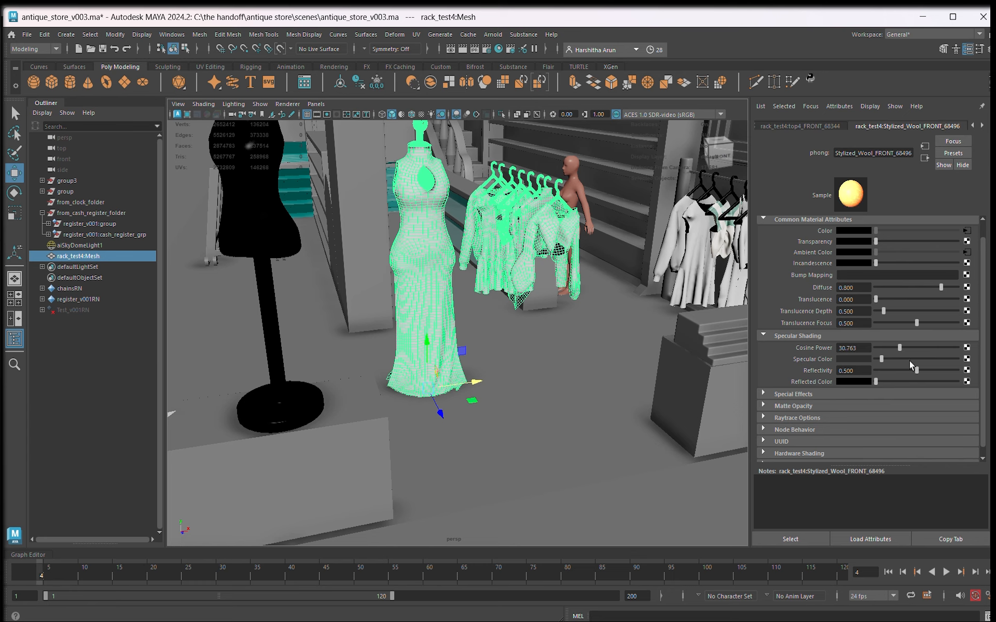
drag(913, 371, 875, 371)
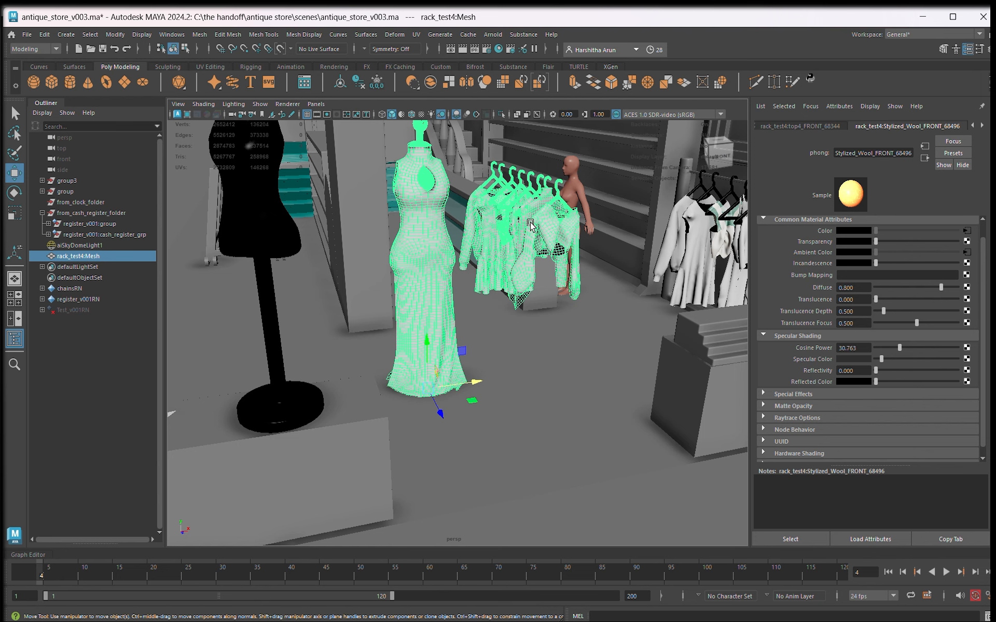
Step: Delete the imported rack_test4 mesh from the store scene
key(Delete)
Step: Render the garments on the rack beside the wall in the Arnold RenderView, inspect them up close, and close the render
click(462, 49)
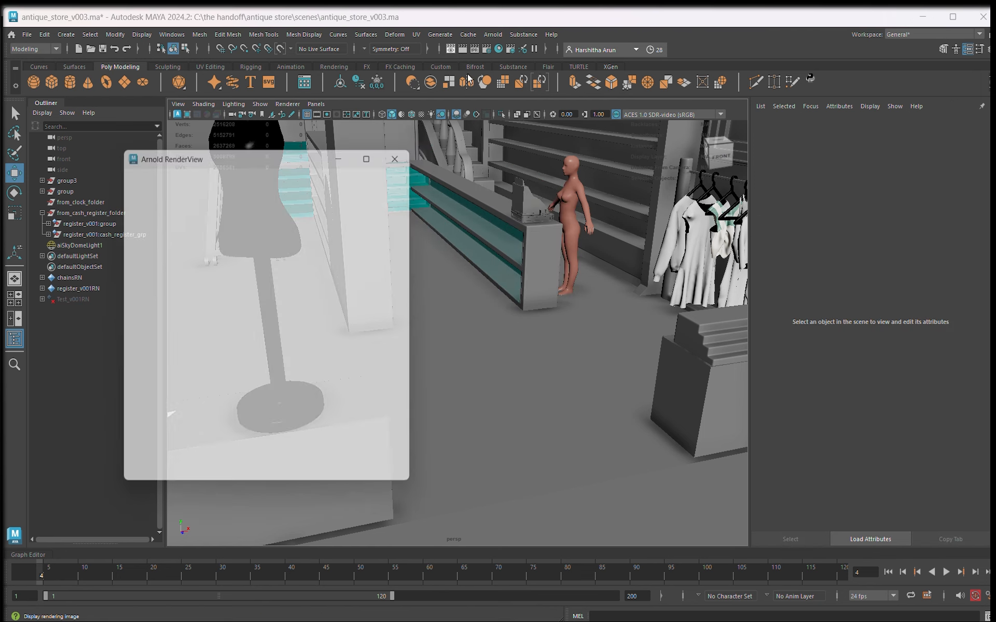
alt+middle_drag(680, 222, 458, 260)
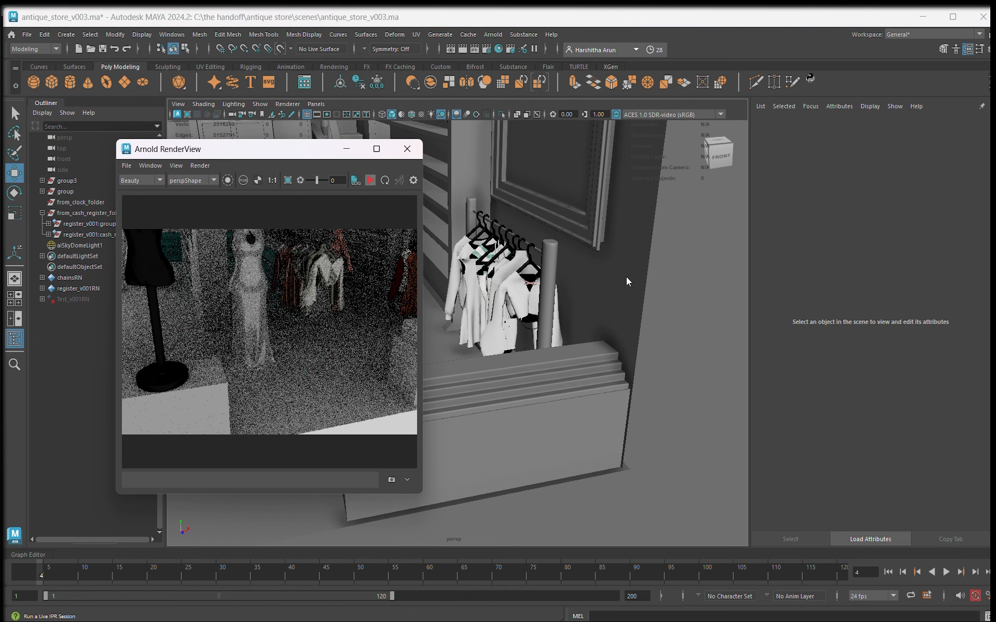
scroll(578, 282, up, 5)
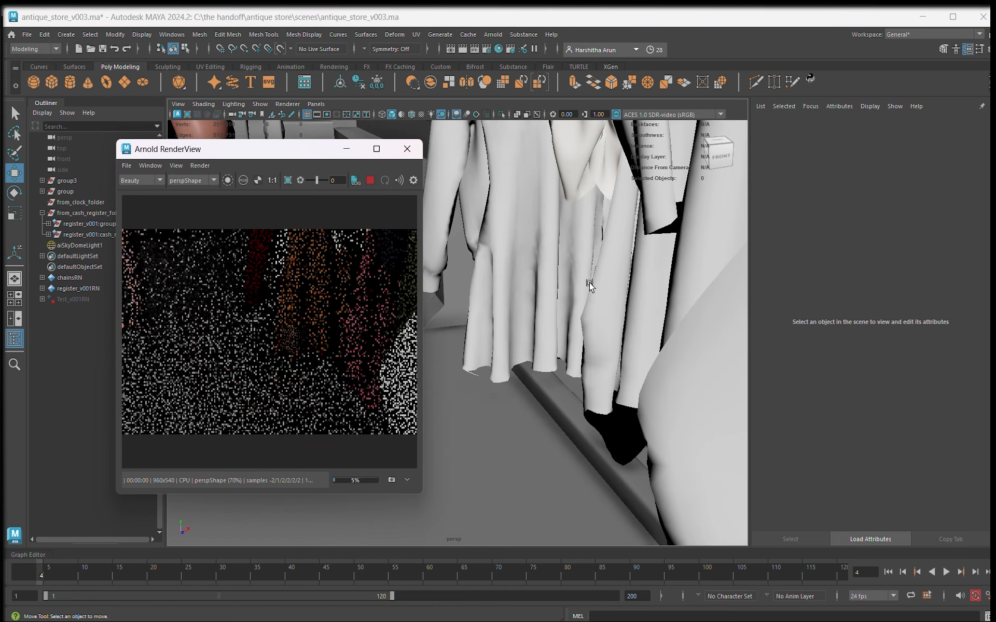
alt+drag(590, 280, 586, 285)
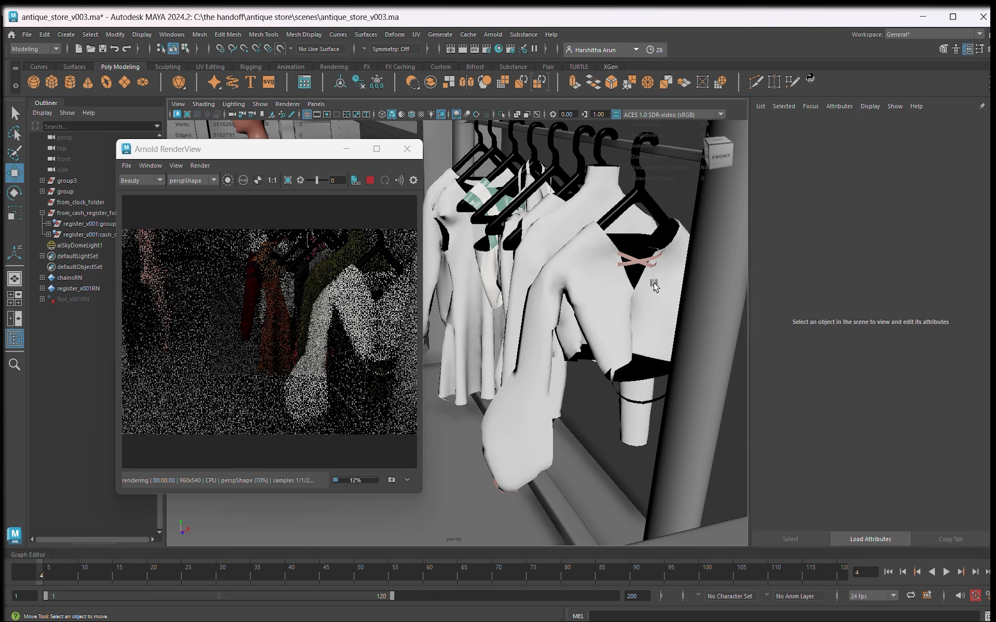
alt+drag(655, 286, 706, 278)
alt+middle_drag(705, 278, 585, 262)
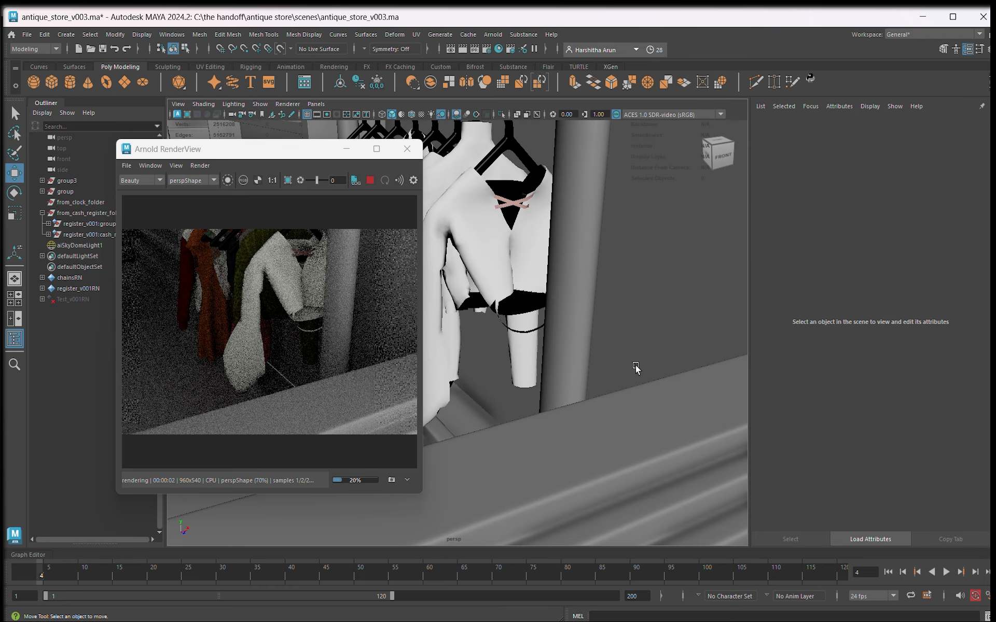
click(407, 149)
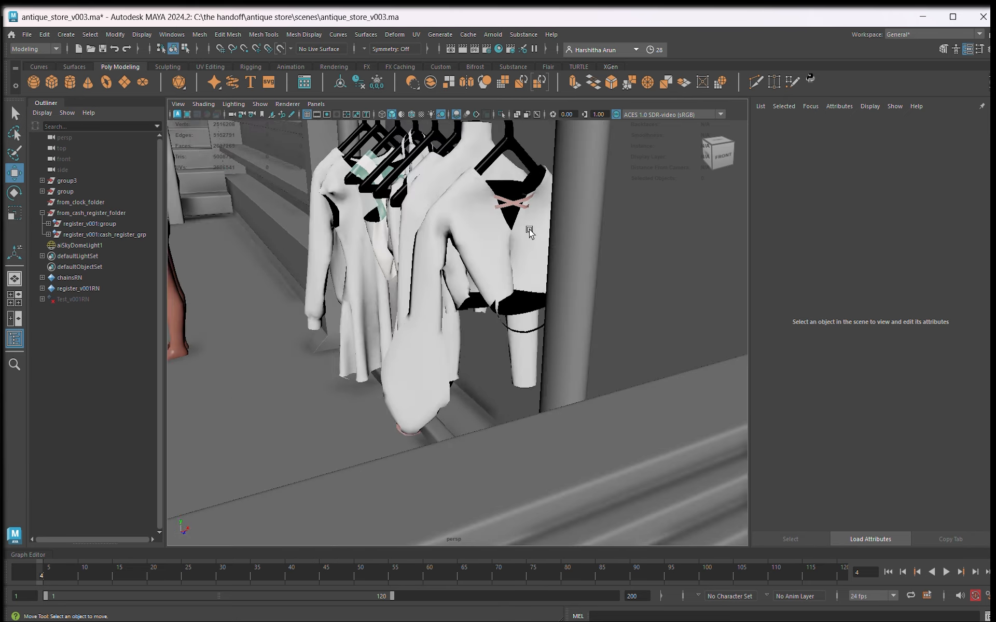
scroll(529, 232, down, 6)
alt+middle_drag(367, 293, 521, 286)
scroll(521, 286, down, 4)
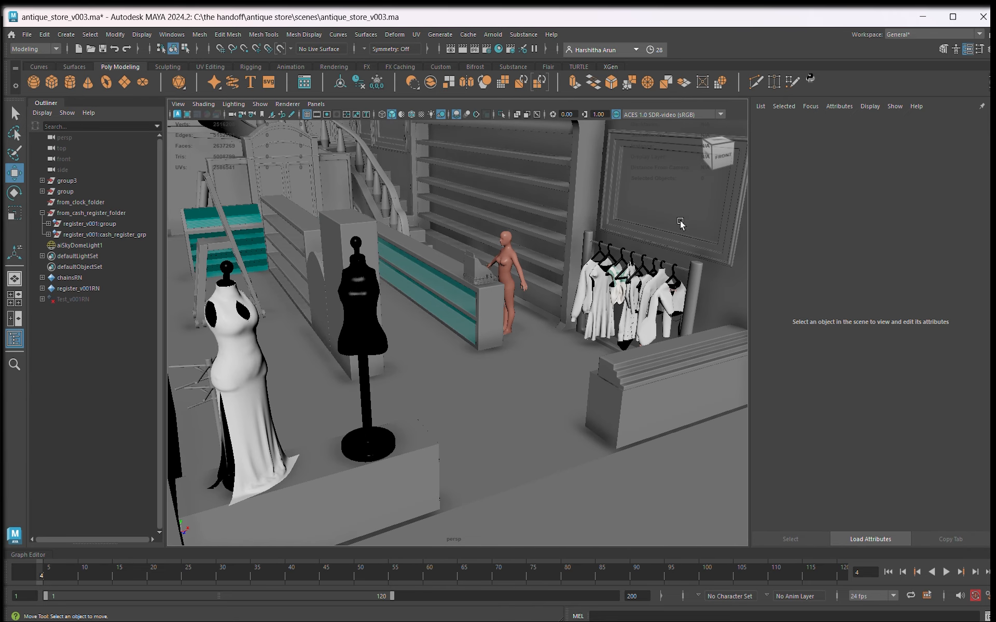
mouse_move(711, 151)
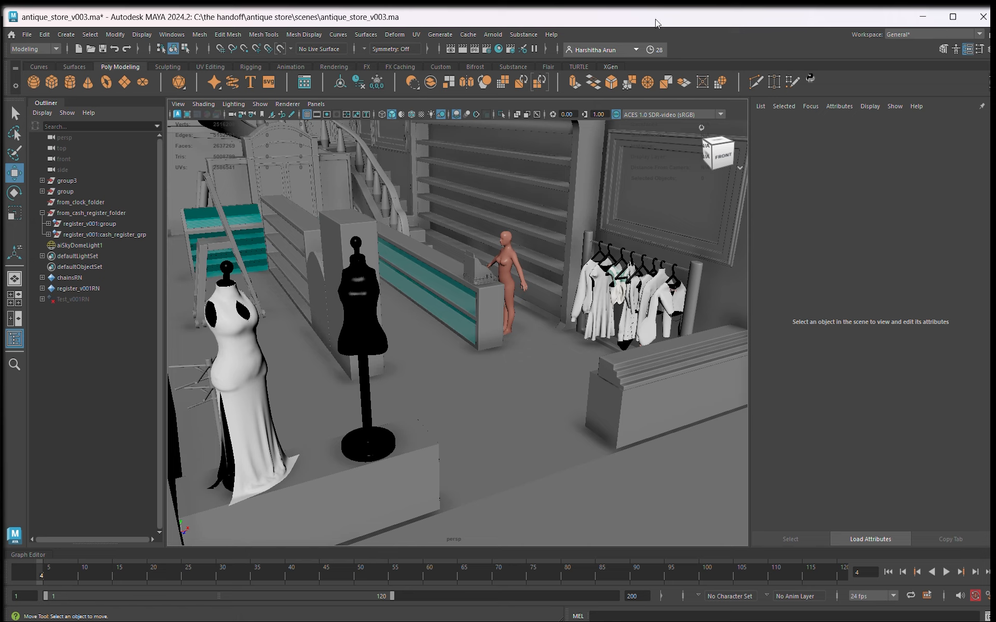